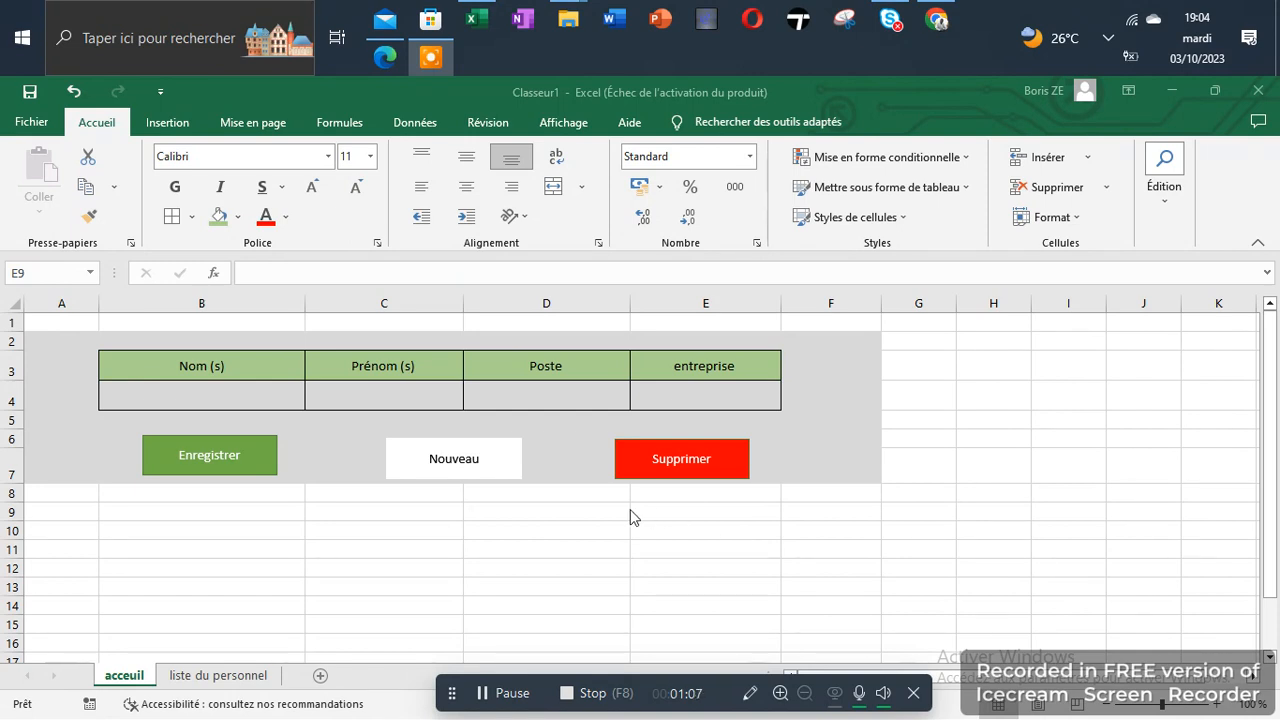
Enter the first employee's last name and first name in the blank entry row of the acceuil form
double_click(214, 400)
left_click(214, 400)
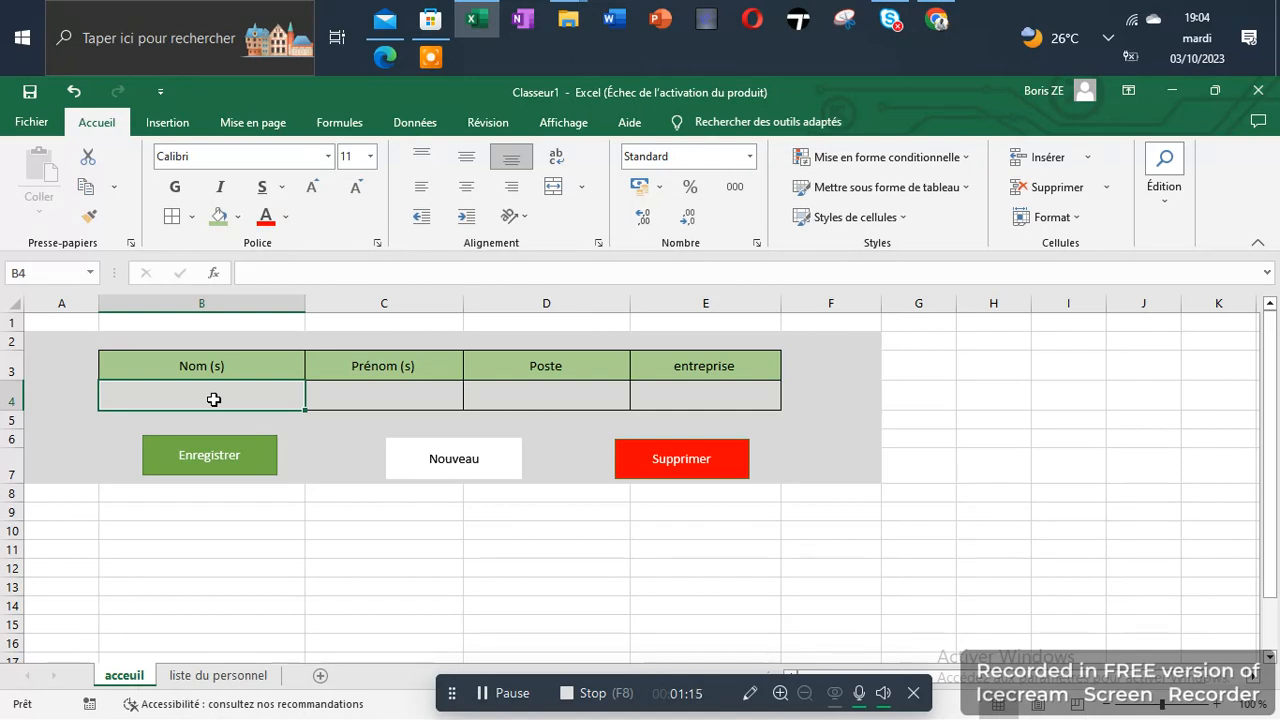
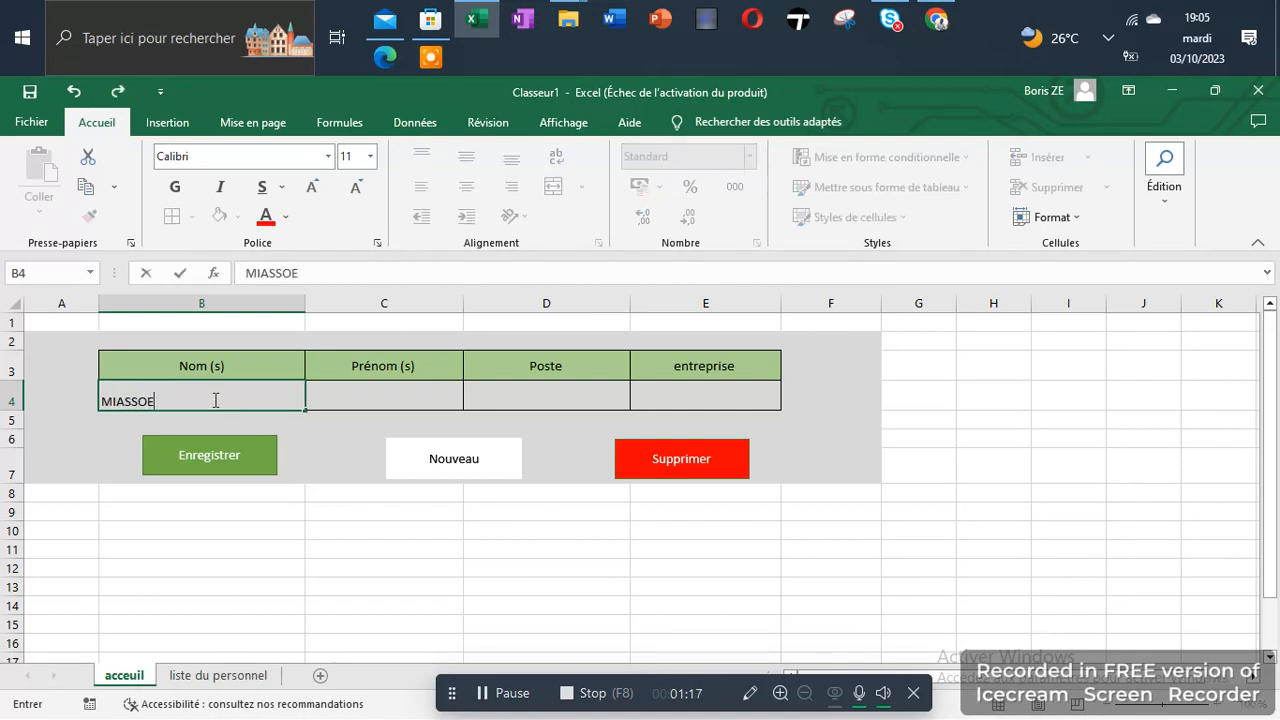
key("Tab")
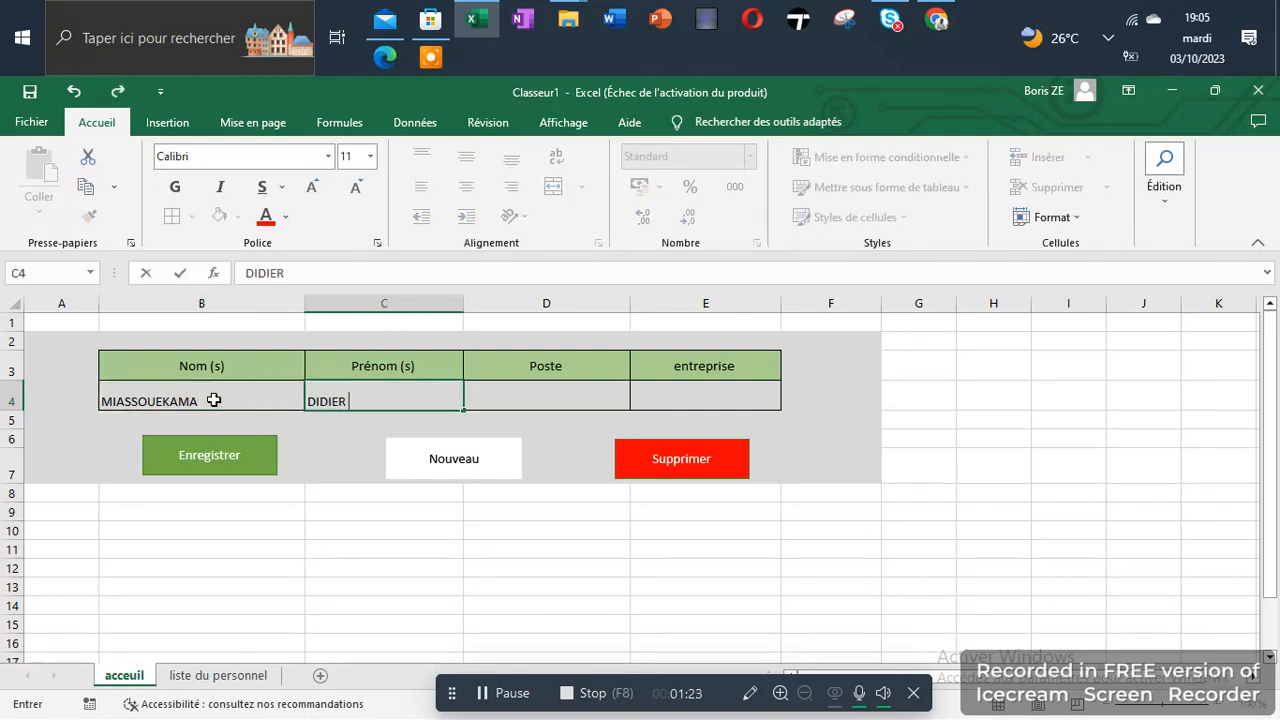
key("Tab")
Set the Poste field of the entry row to "Directeur technique"
type("d")
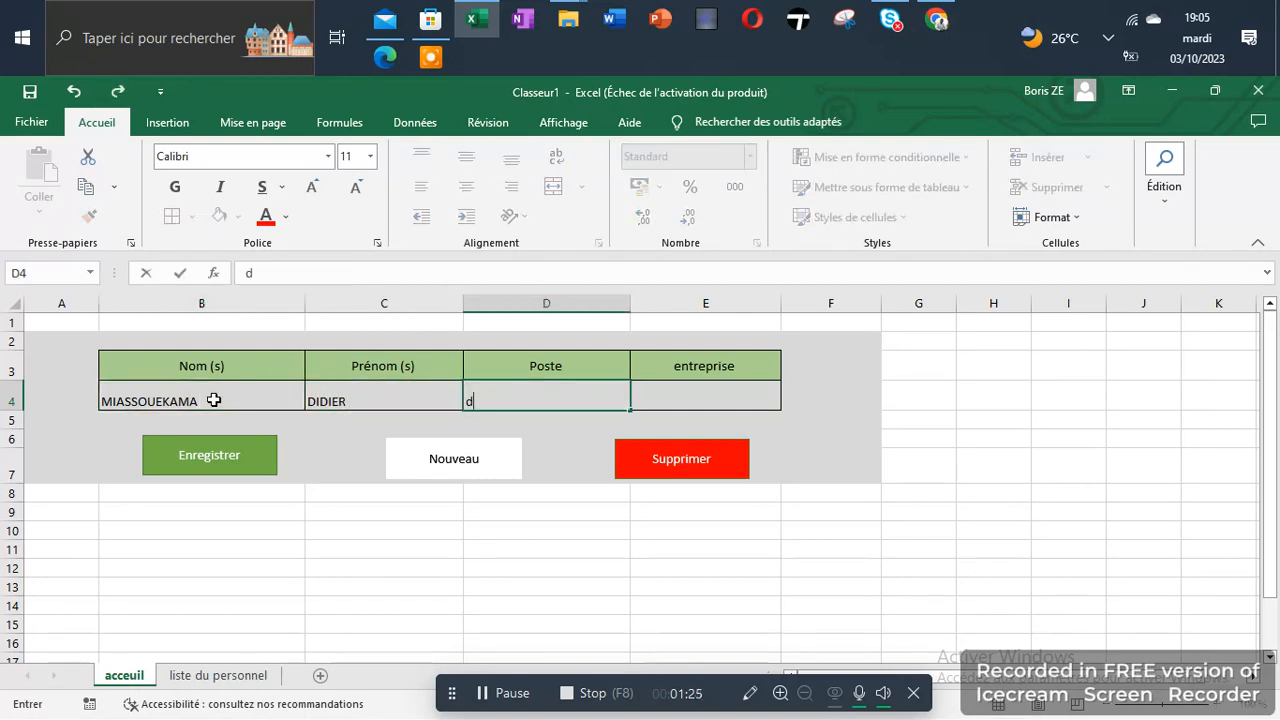
key("BackSpace")
type("Direcvte")
key("BackSpace")
key("BackSpace")
key("BackSpace")
type("teur technique")
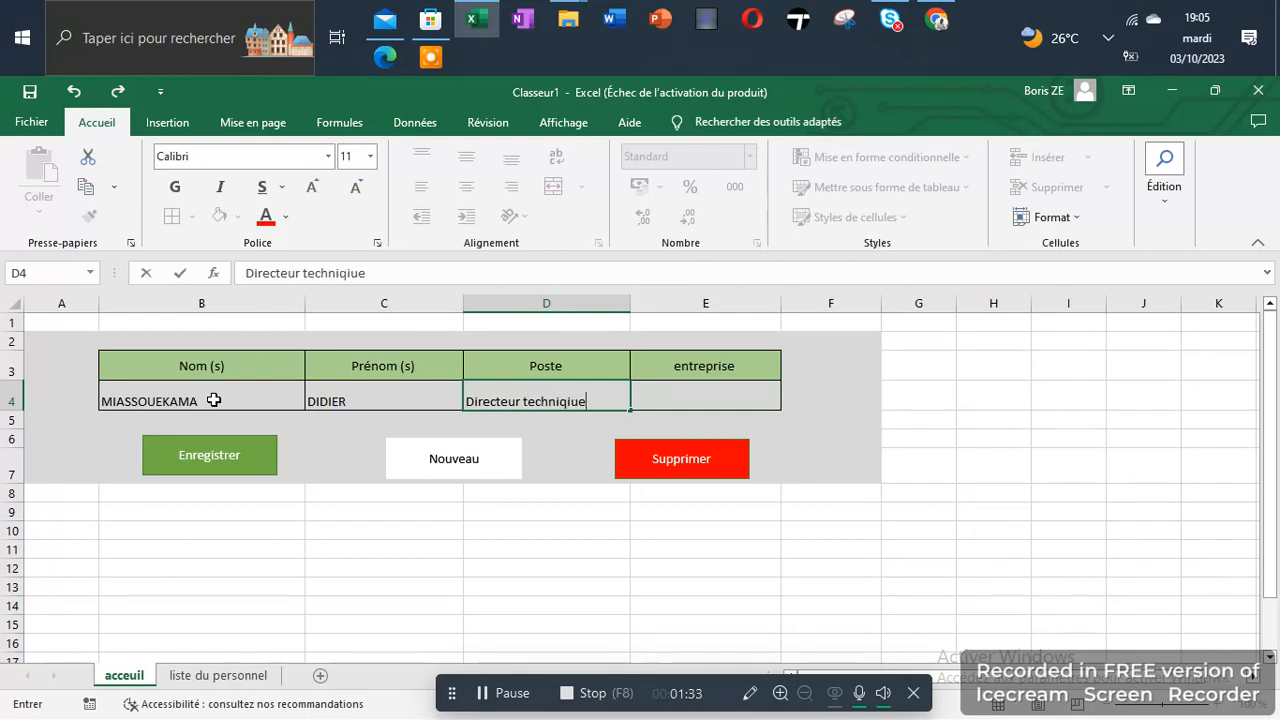
key("BackSpace")
key("BackSpace")
type("e")
key("Tab")
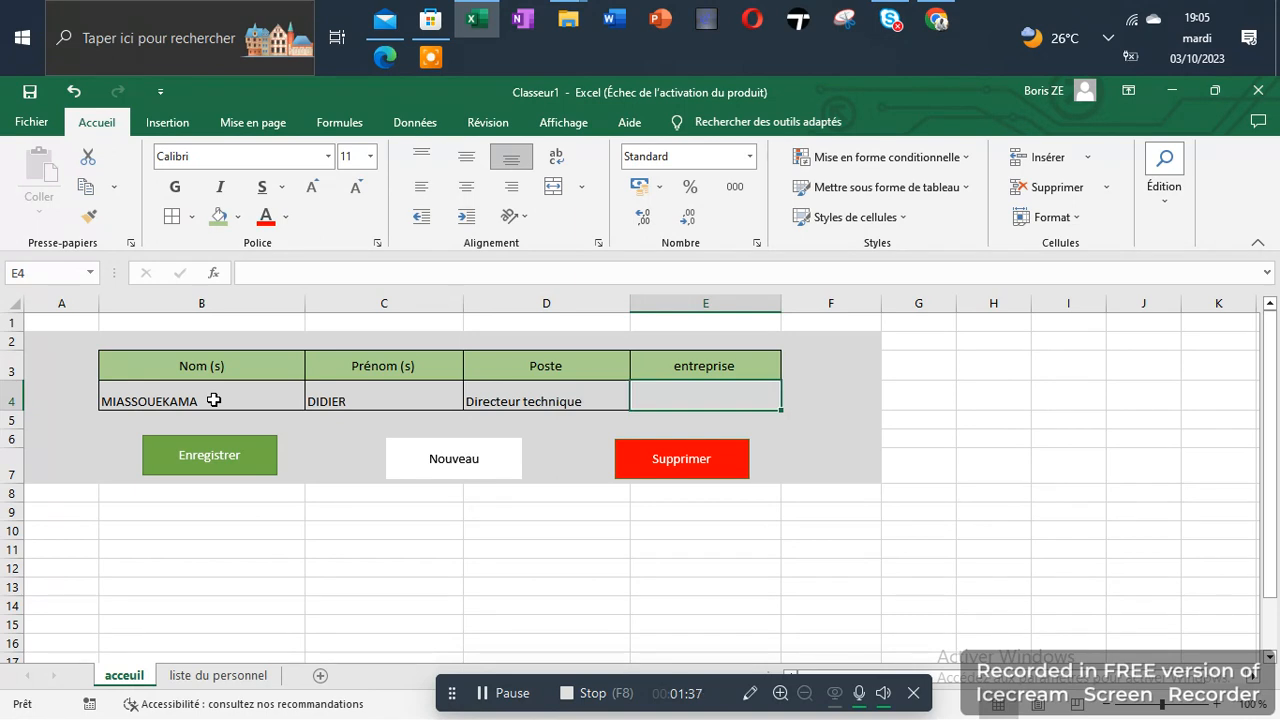
Fill in the entreprise field of the entry row with "BARUSHAD PRO SERVICE"
type("bBA")
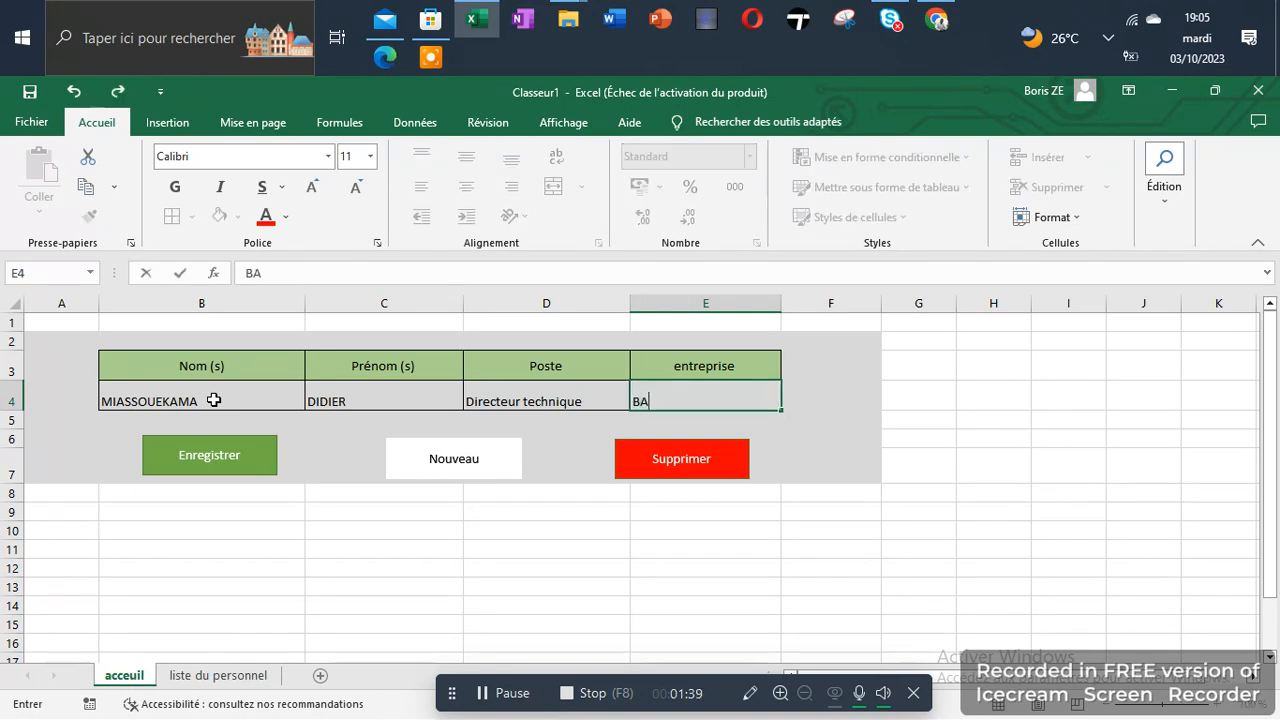
type("RUSHAD PRO ")
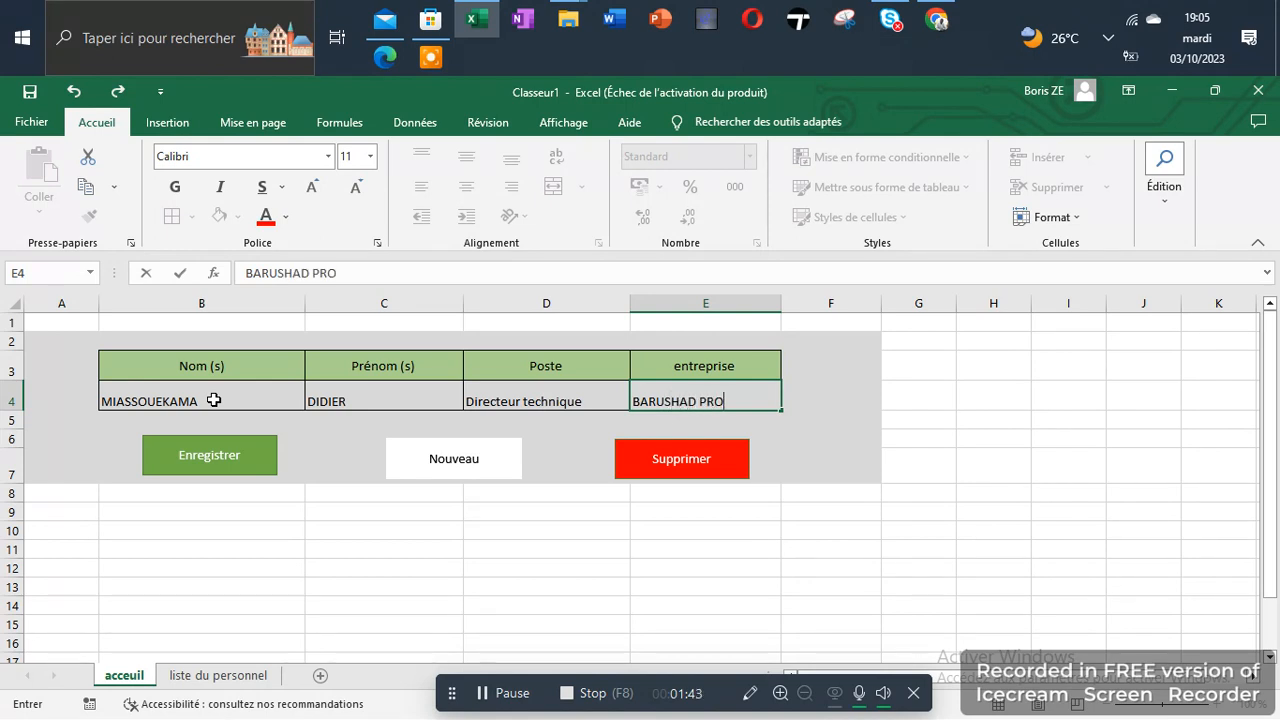
type("SERVICE")
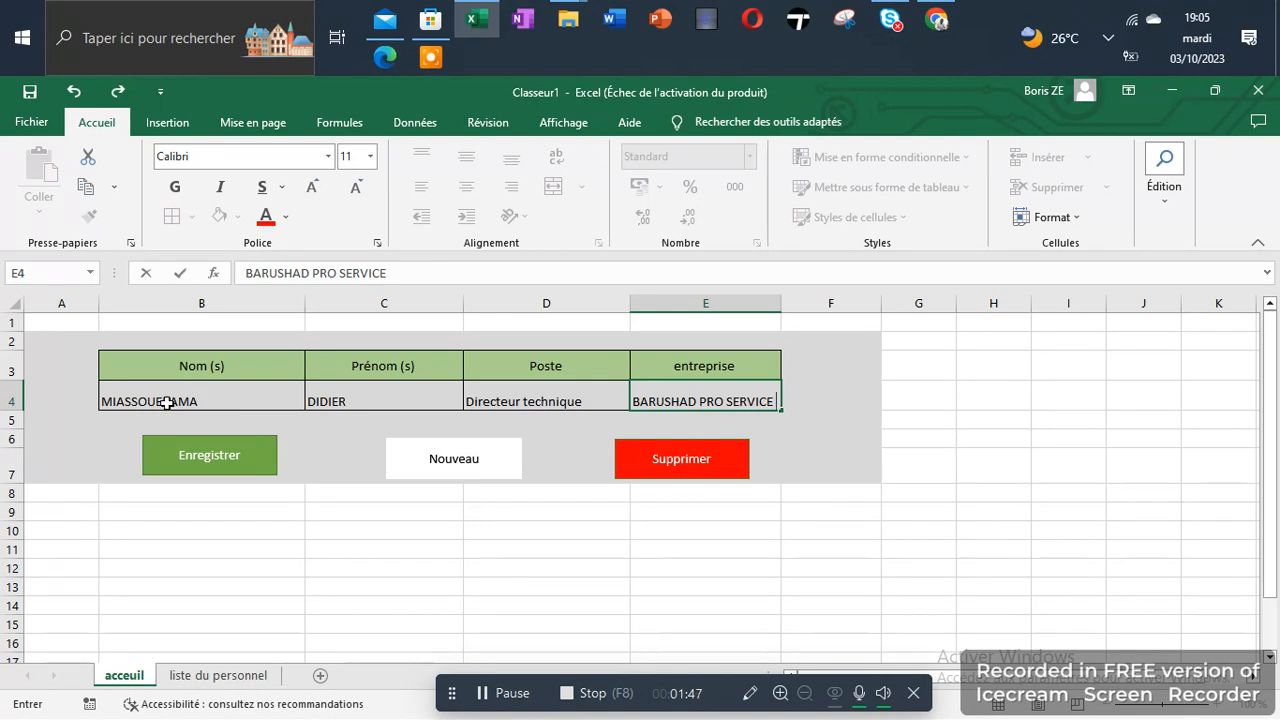
Save the record with the form's Enregistrer macro and check it on the liste du personnel sheet
left_click(186, 474)
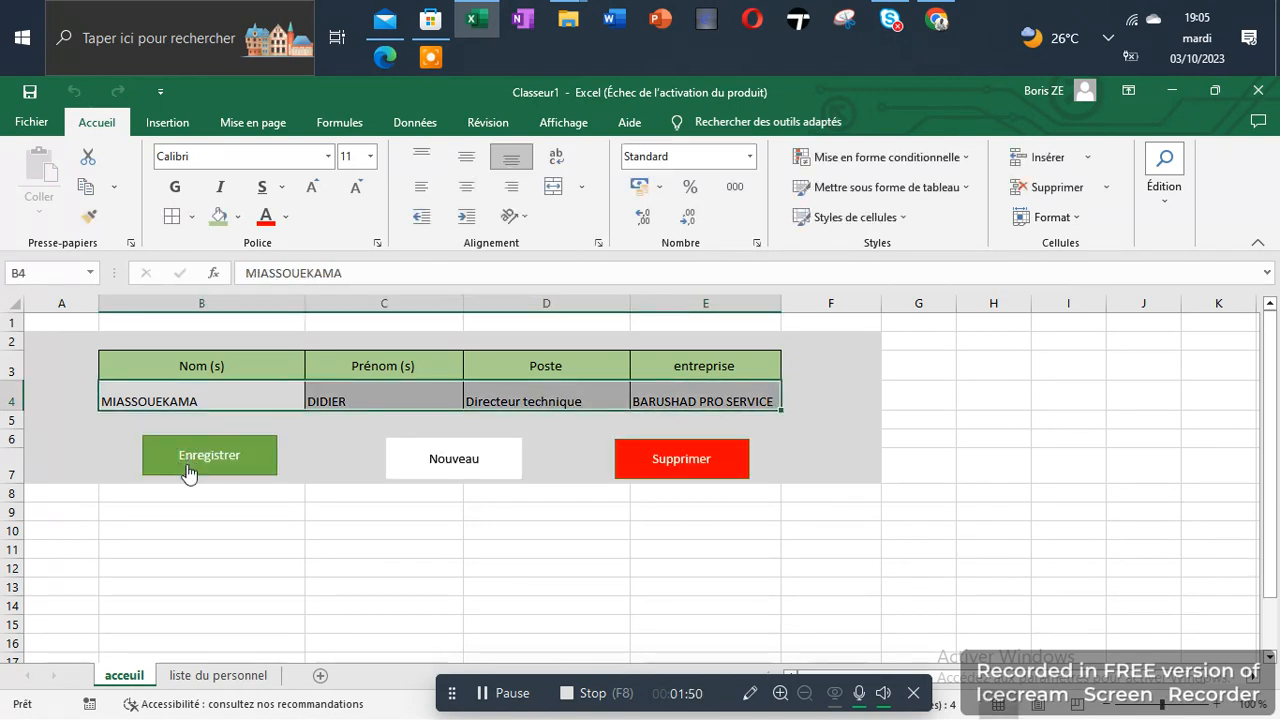
left_click(212, 676)
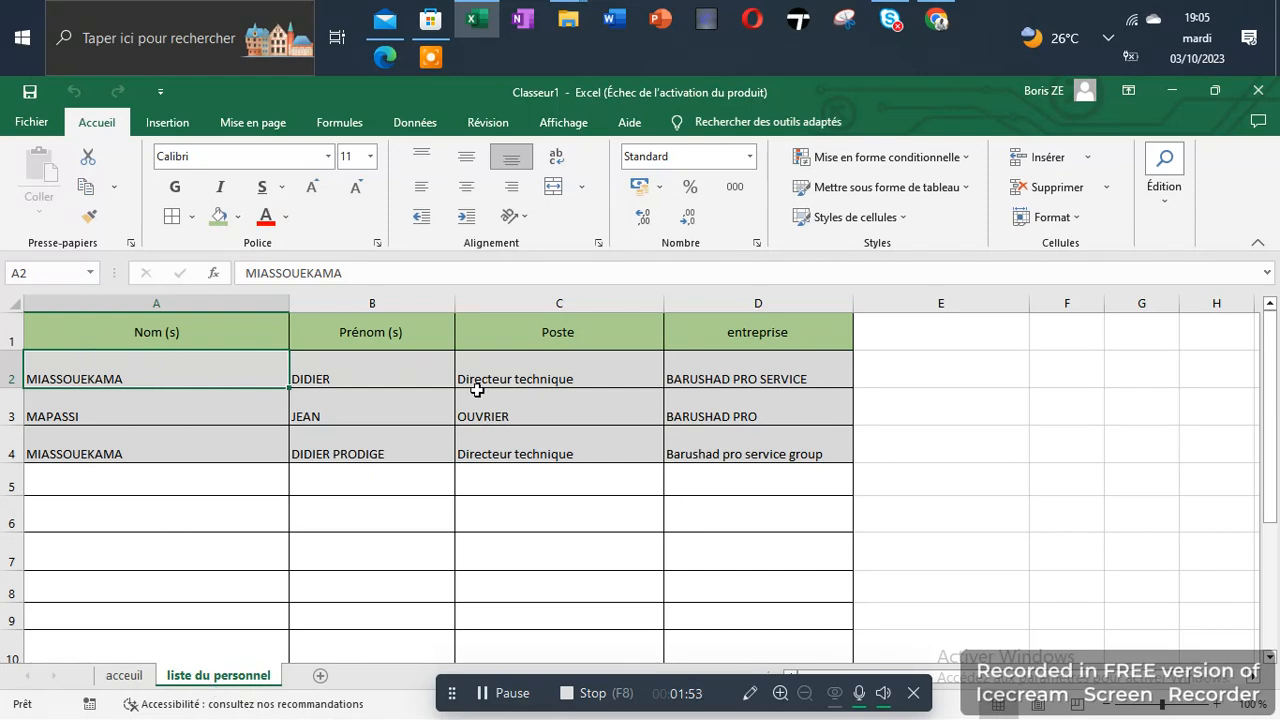
left_click(124, 677)
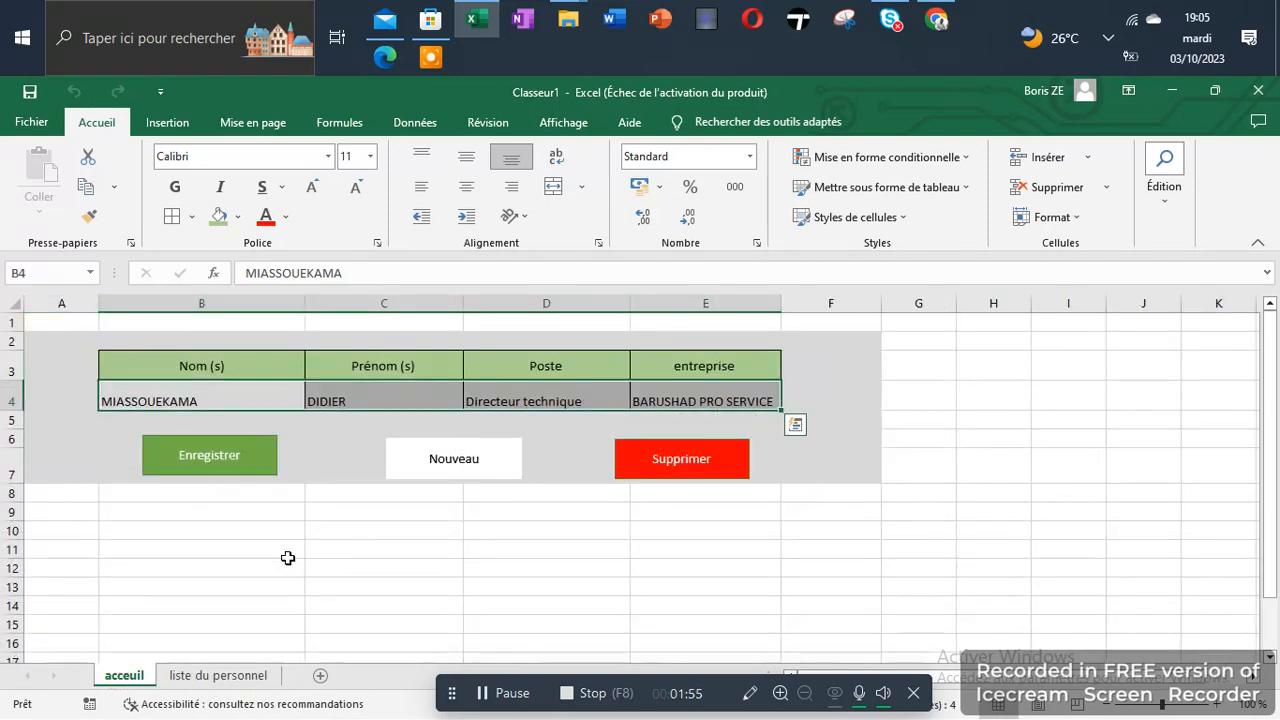
Replace the last name and first name in the acceuil entry row with those of a second employee
double_click(185, 400)
left_click_drag(198, 401, 95, 403)
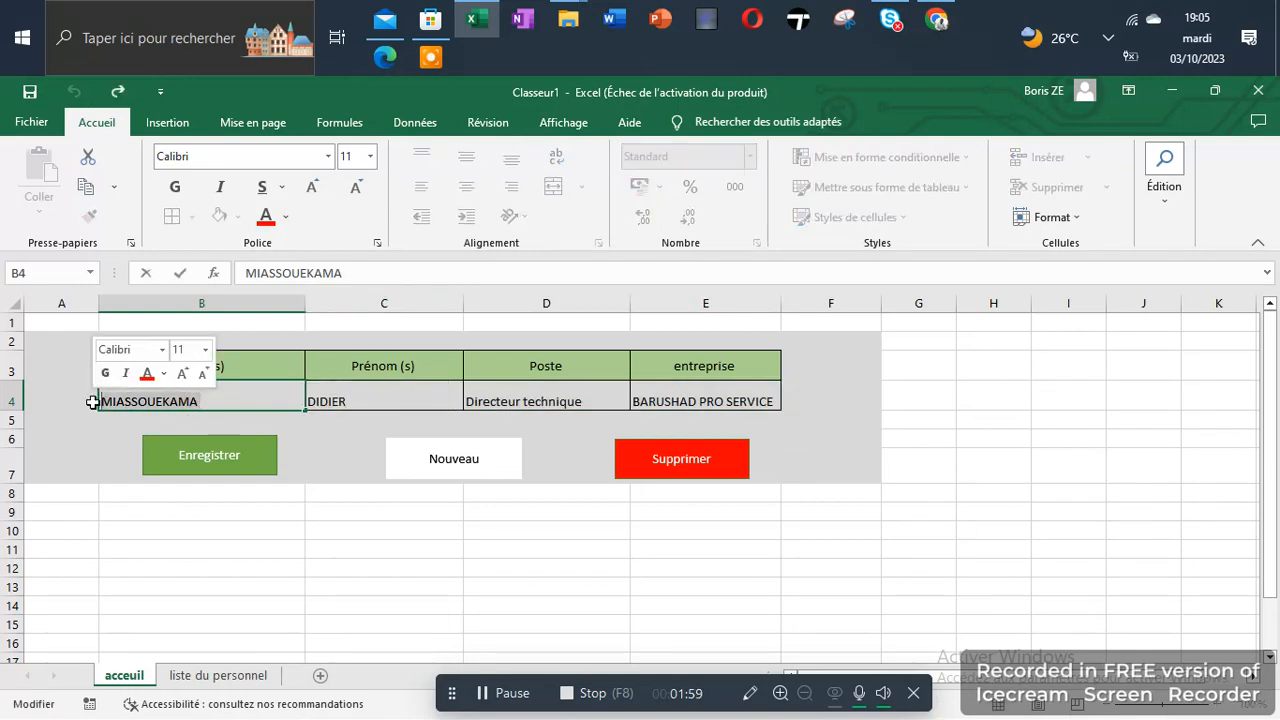
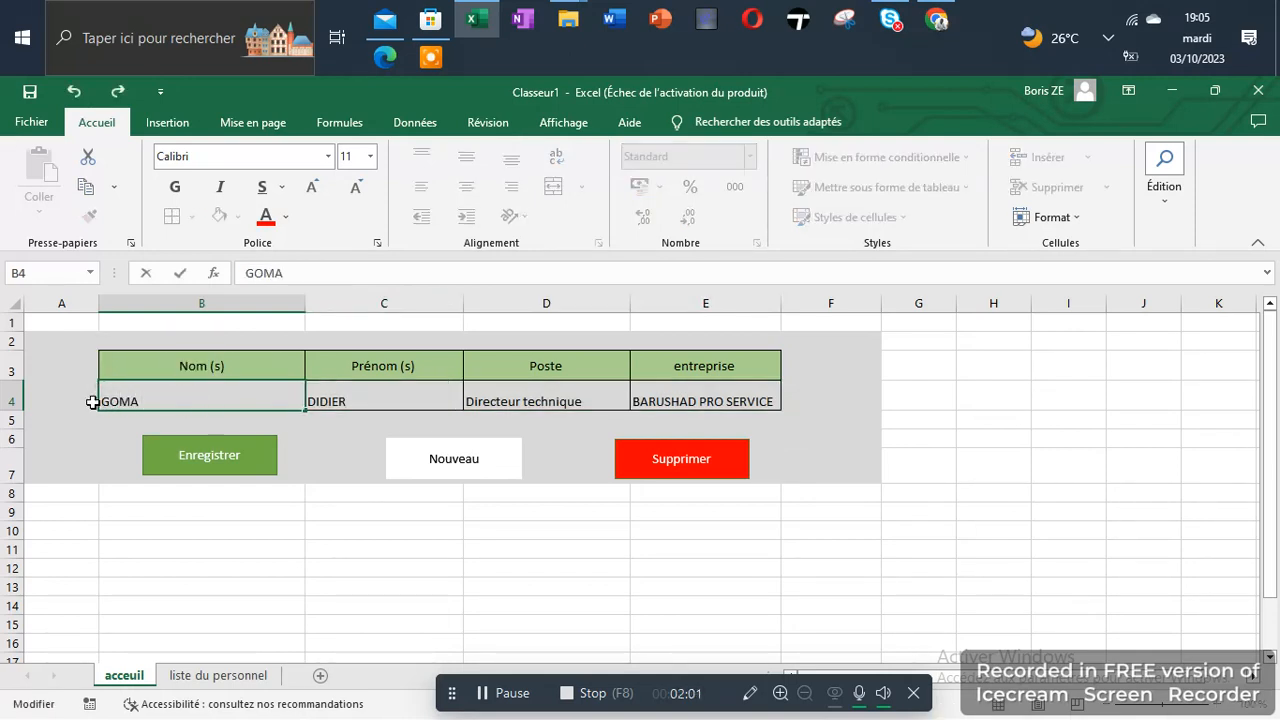
left_click(385, 403)
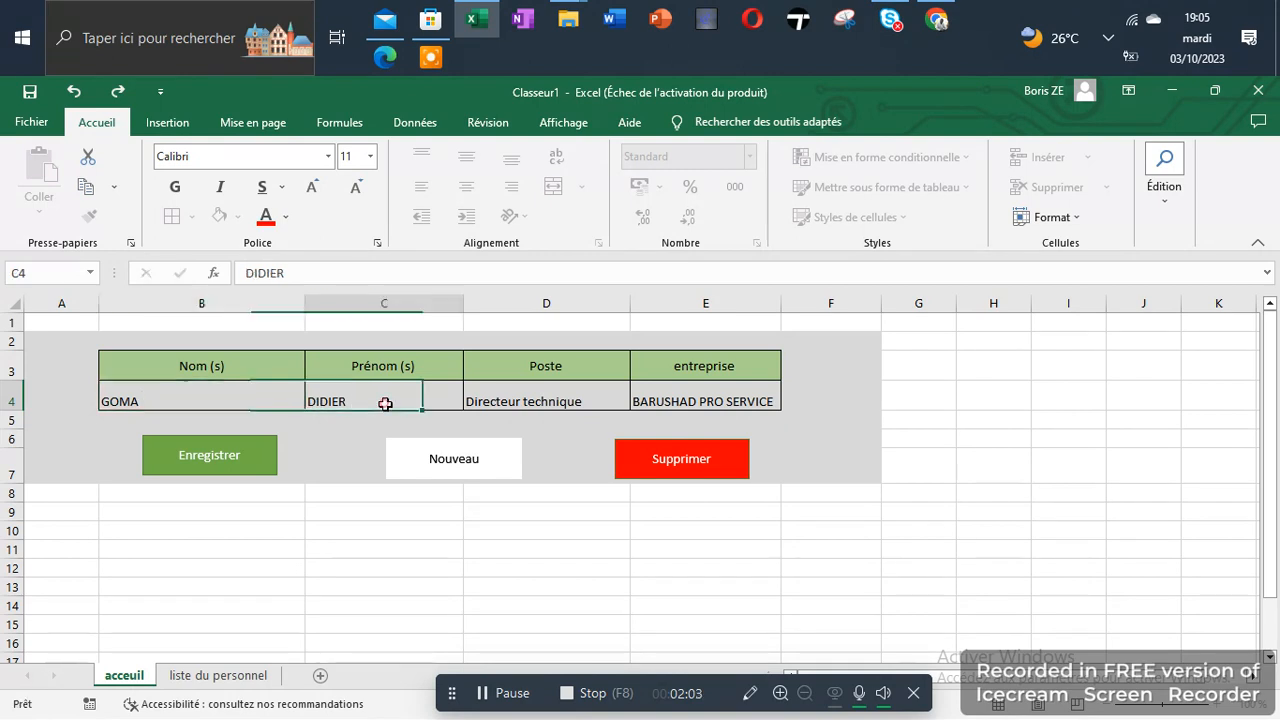
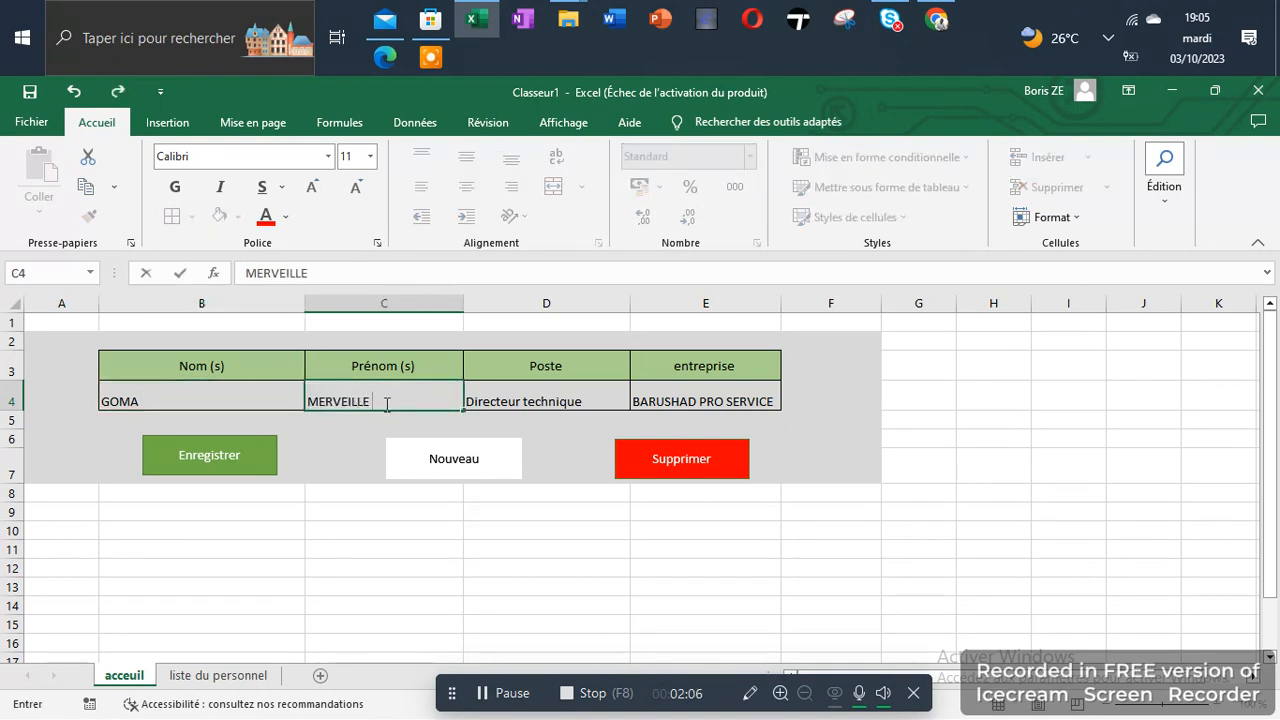
key("Tab")
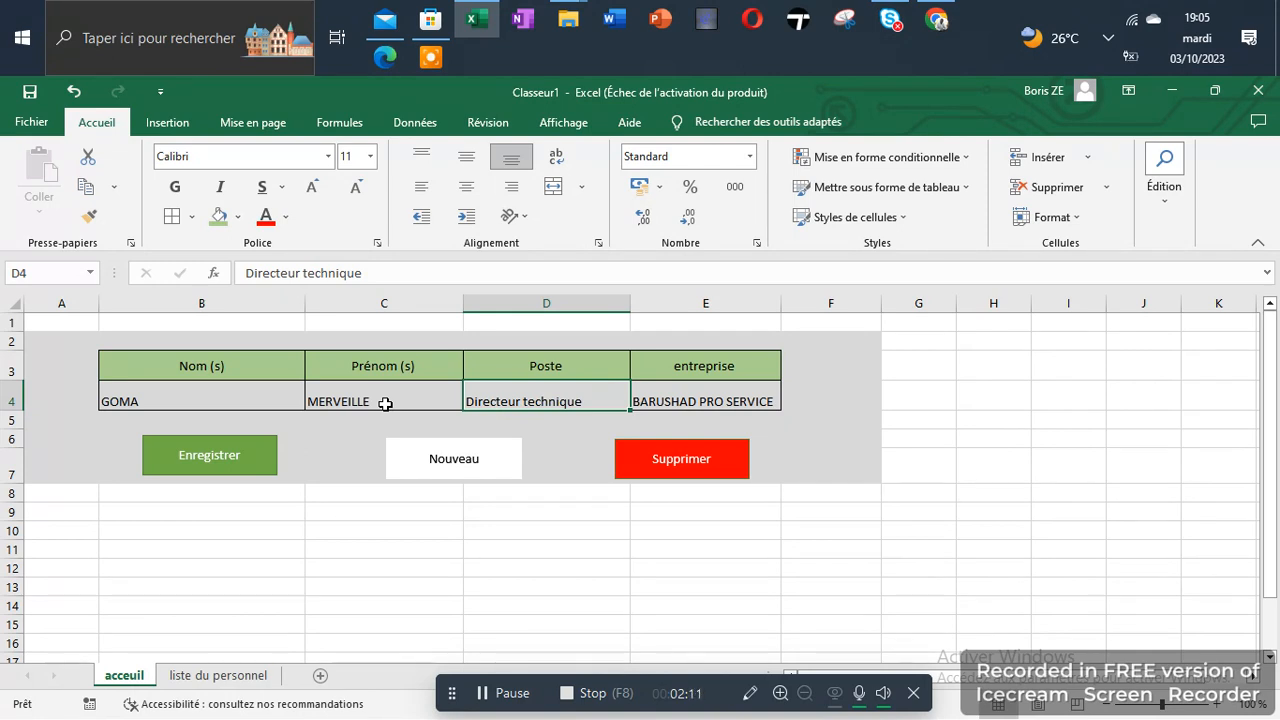
Change the Poste field to "HSE" and save the second employee's record with the Enregistrer macro
type("HSE")
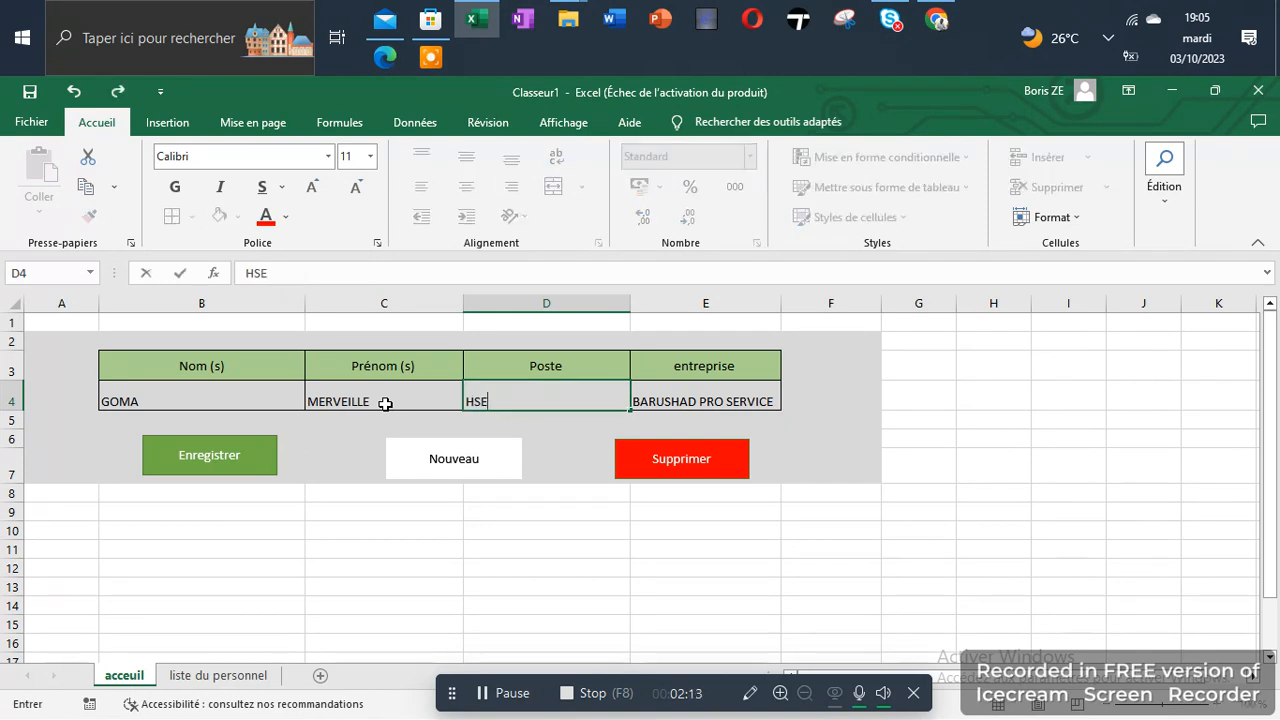
key("Tab")
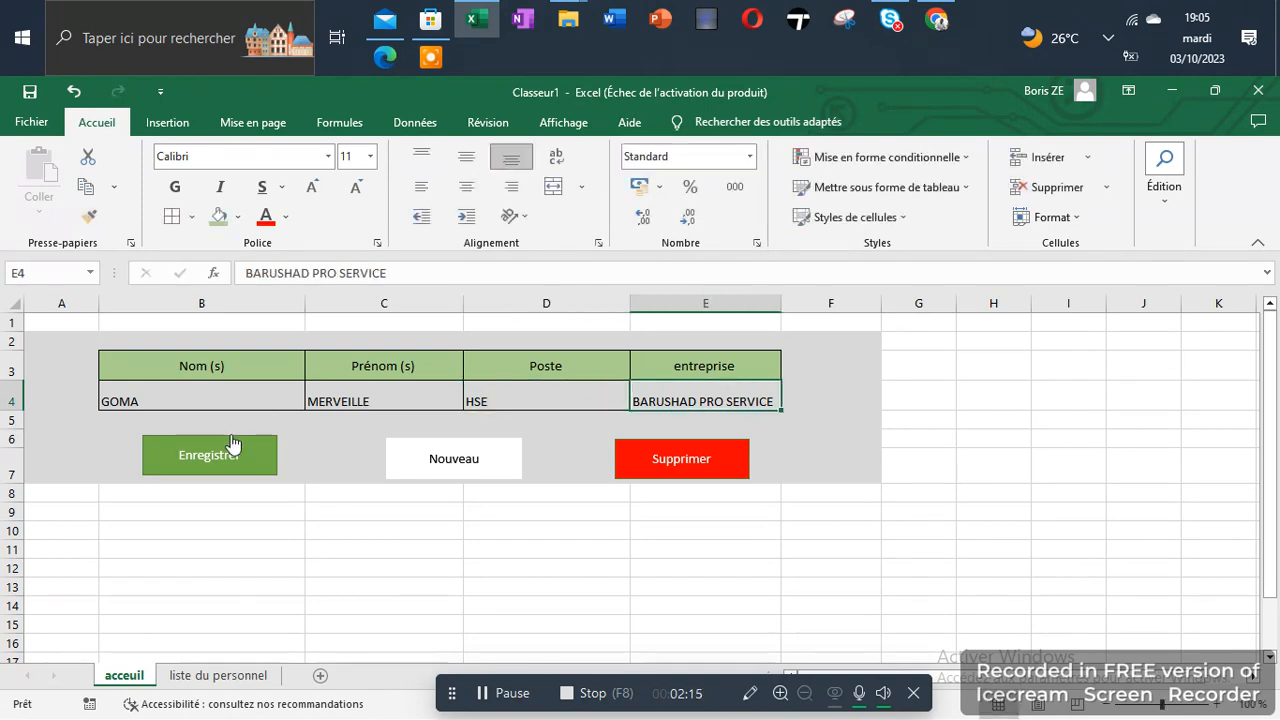
left_click(222, 456)
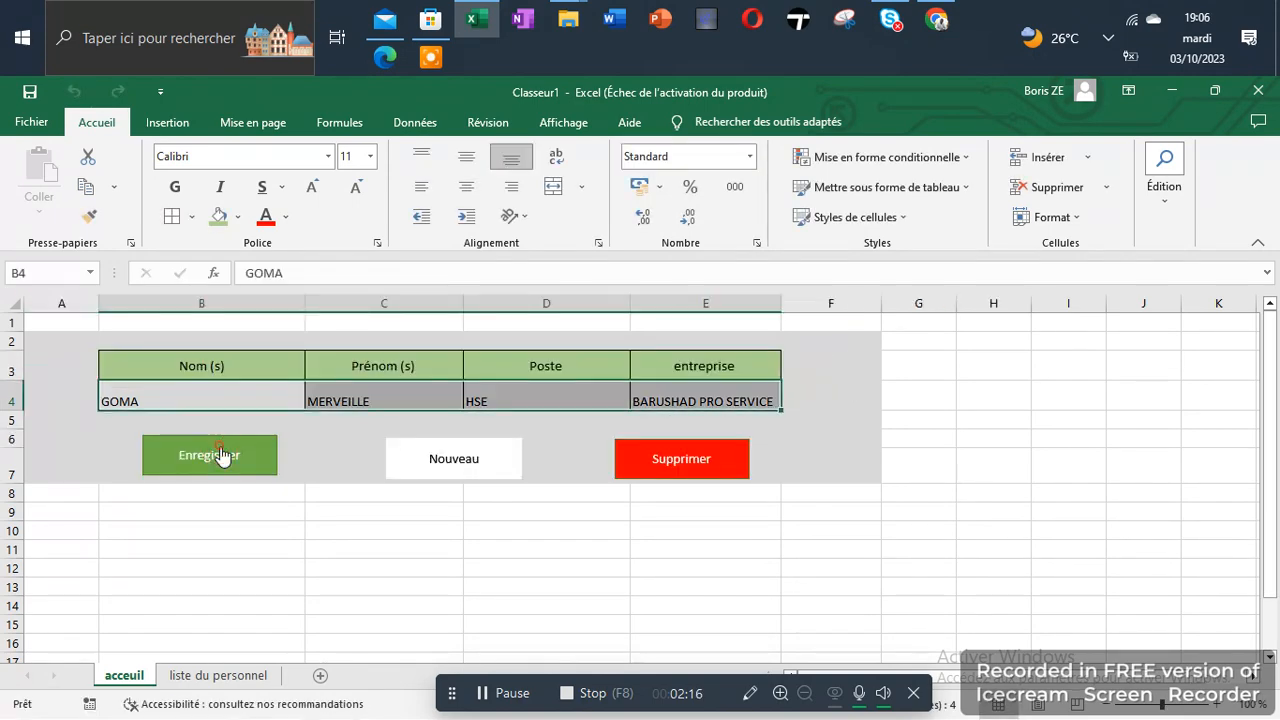
Check the second record on the liste du personnel sheet and clear the acceuil entry row with the Nouveau macro
left_click(210, 680)
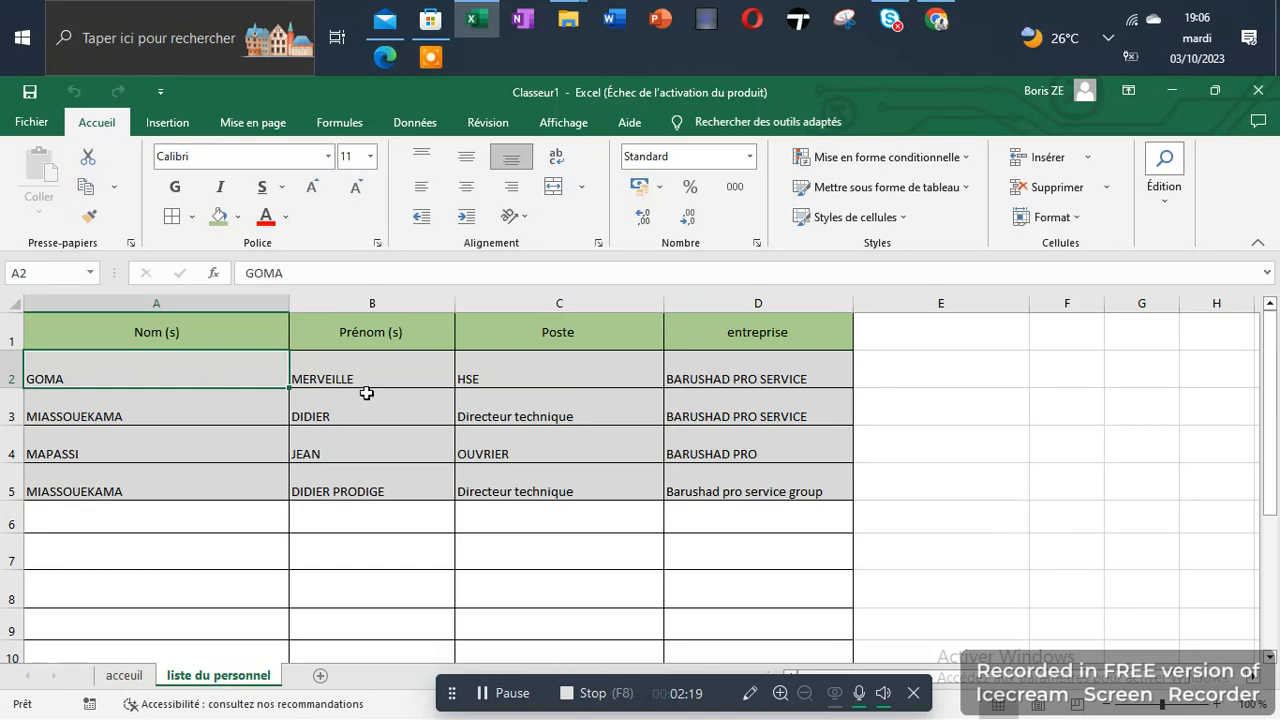
left_click(125, 676)
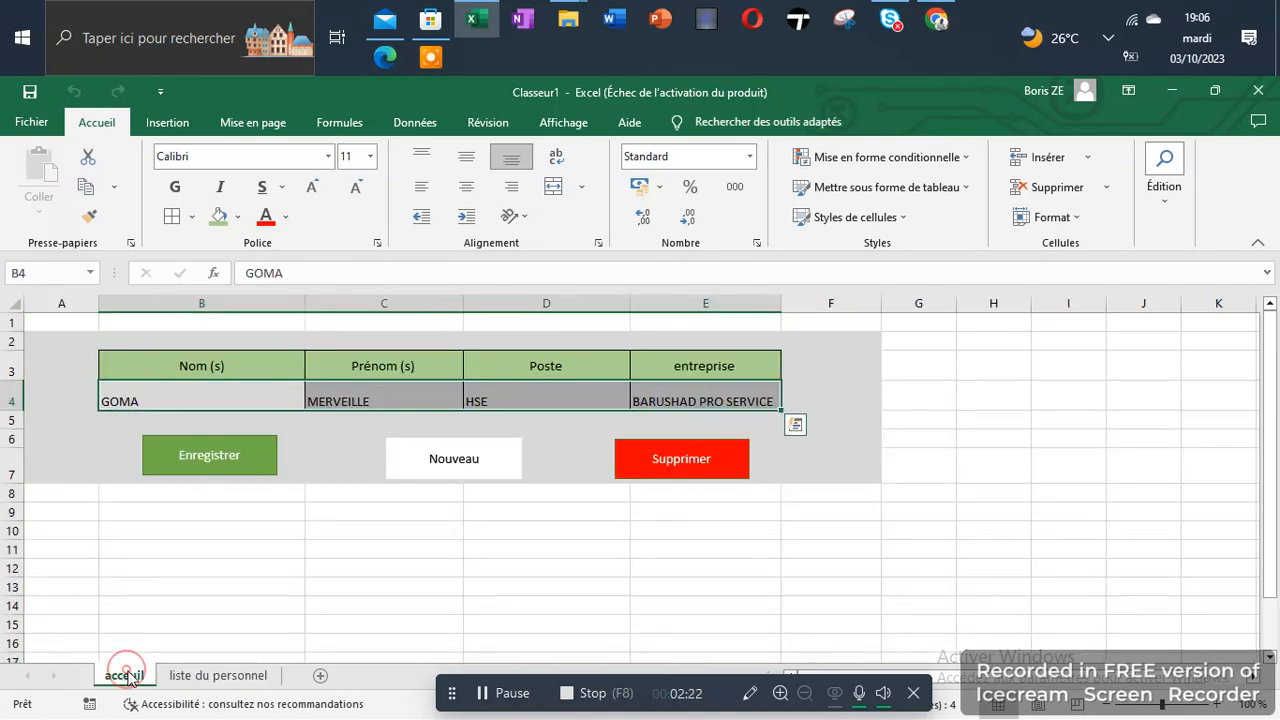
left_click(467, 462)
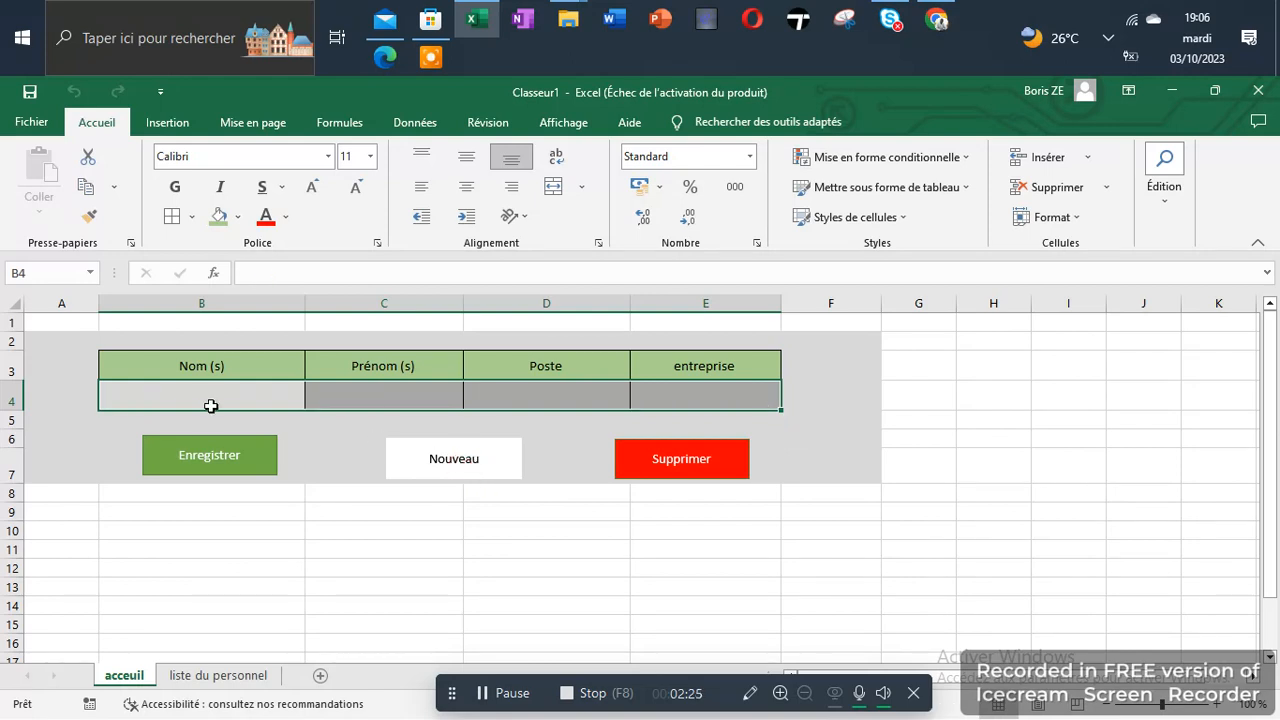
Assign a new macro named SUPPRIMER to the red Supprimer shape and start recording it in this workbook
left_click(664, 445, "ctrl")
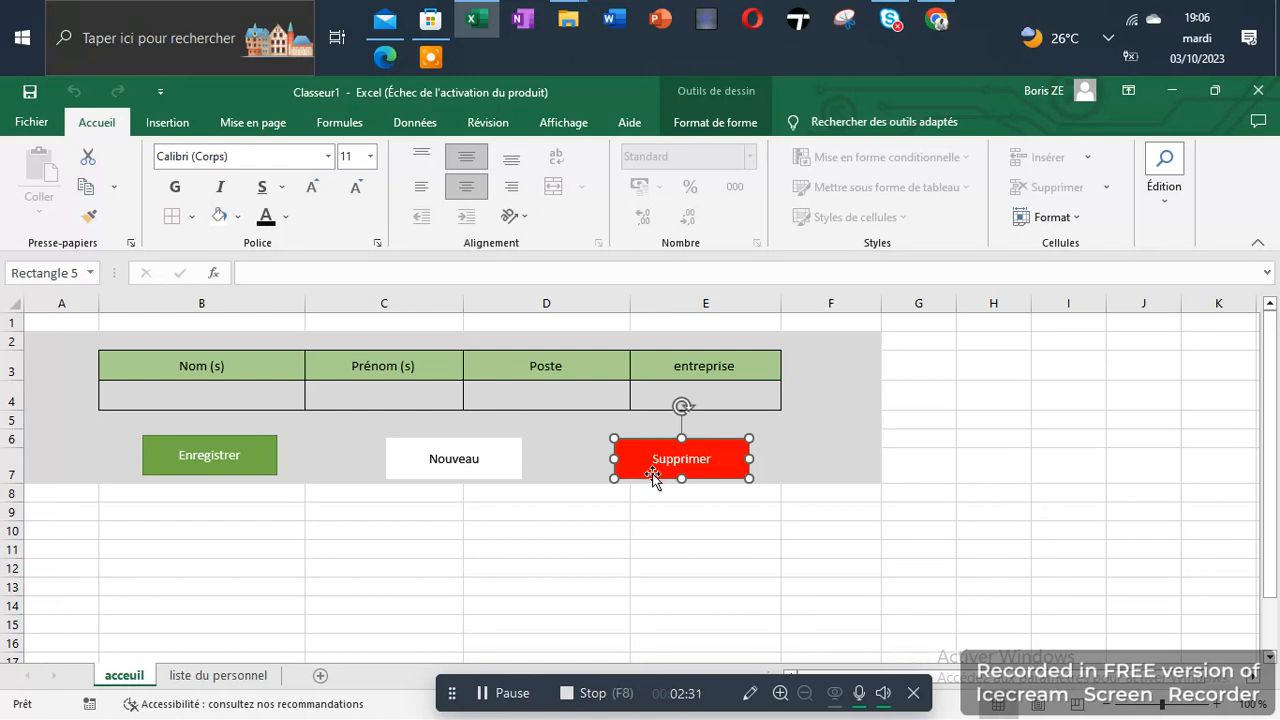
right_click(653, 480)
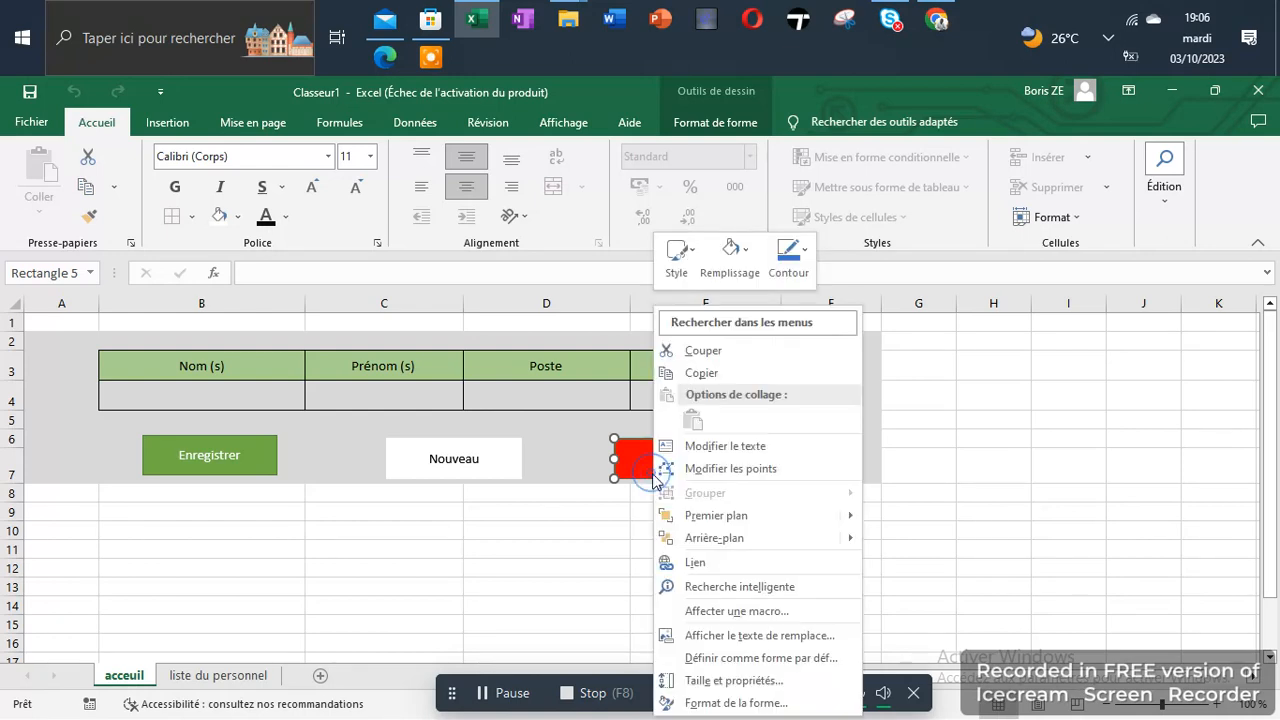
left_click(703, 612)
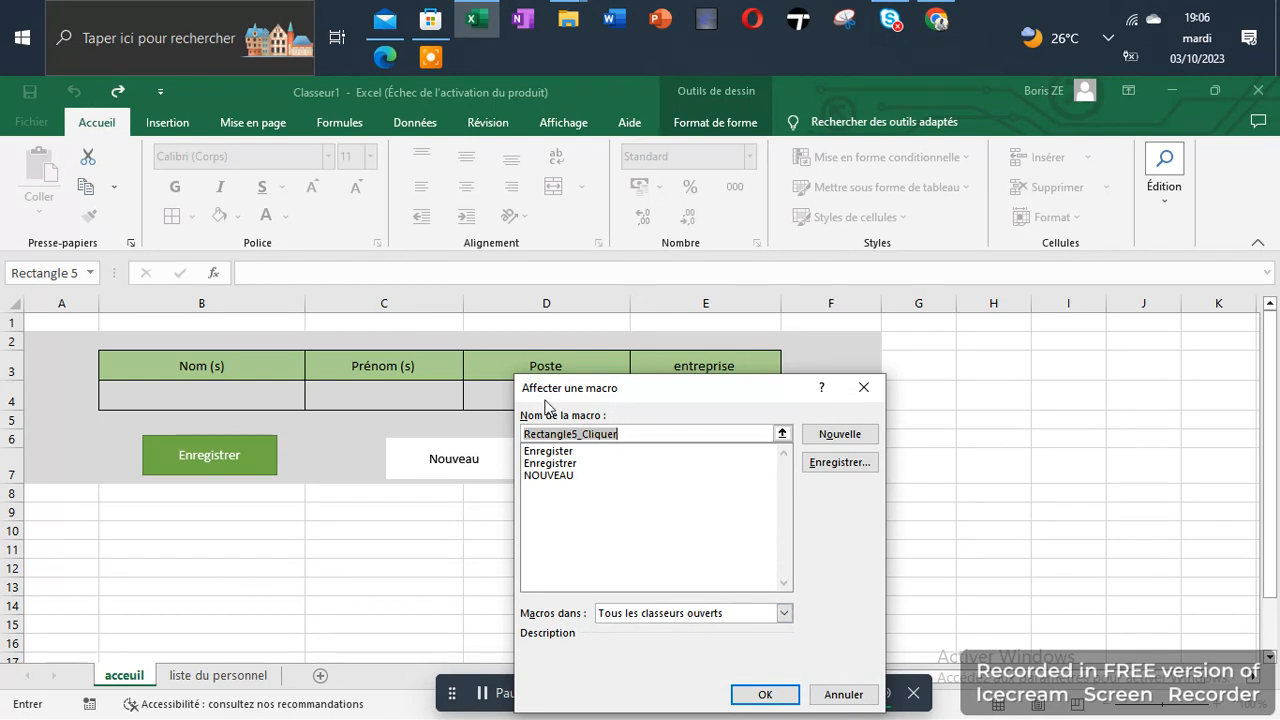
type("SU")
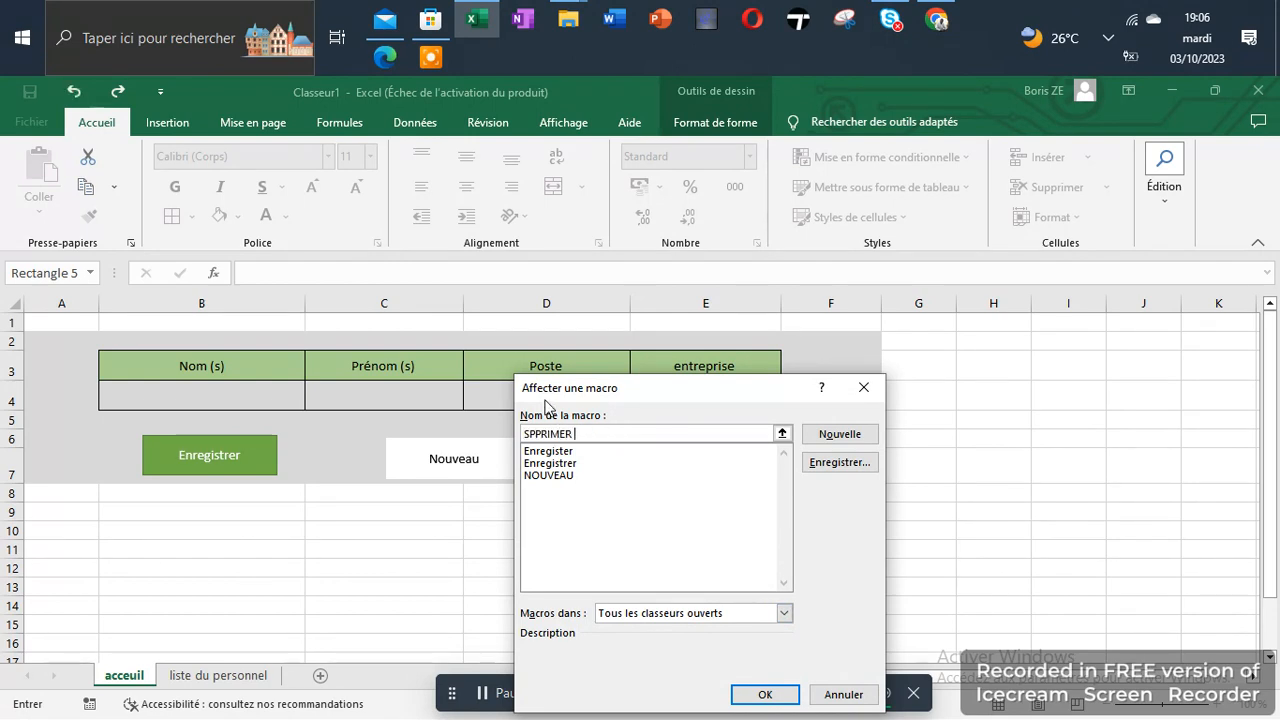
type("PPRIMER")
left_click(529, 434)
type("U")
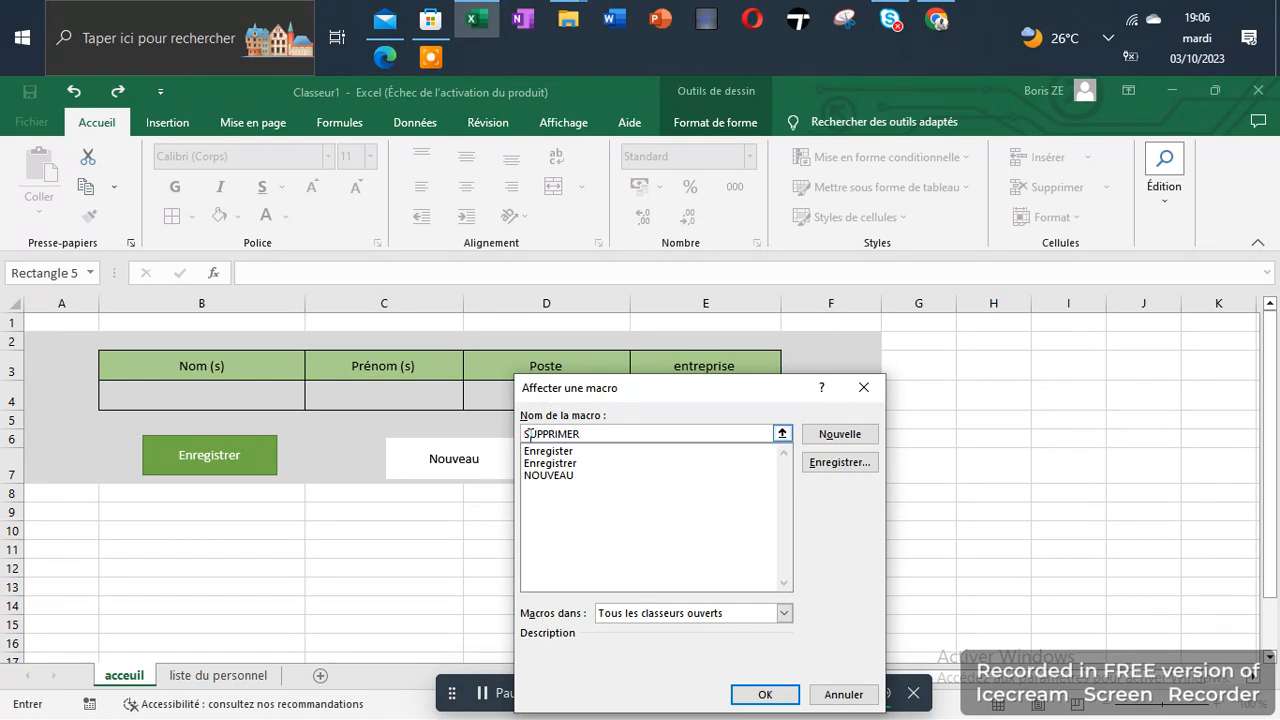
left_click(842, 462)
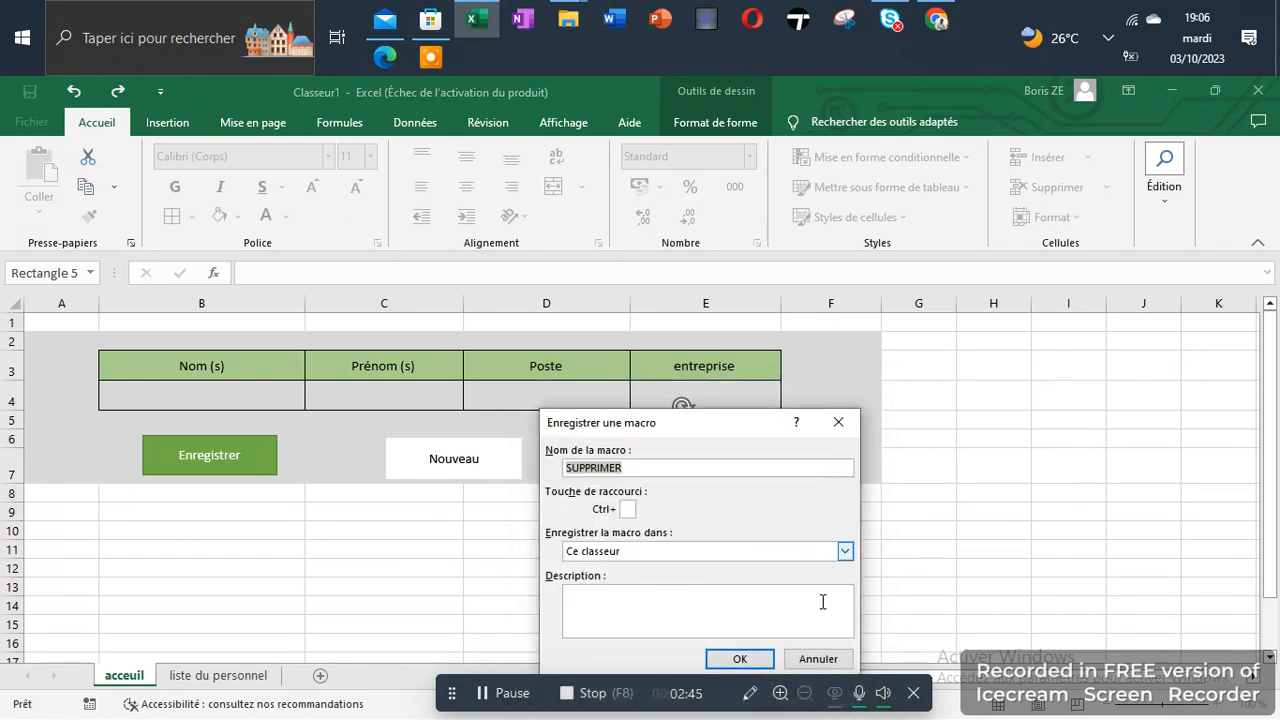
left_click(740, 659)
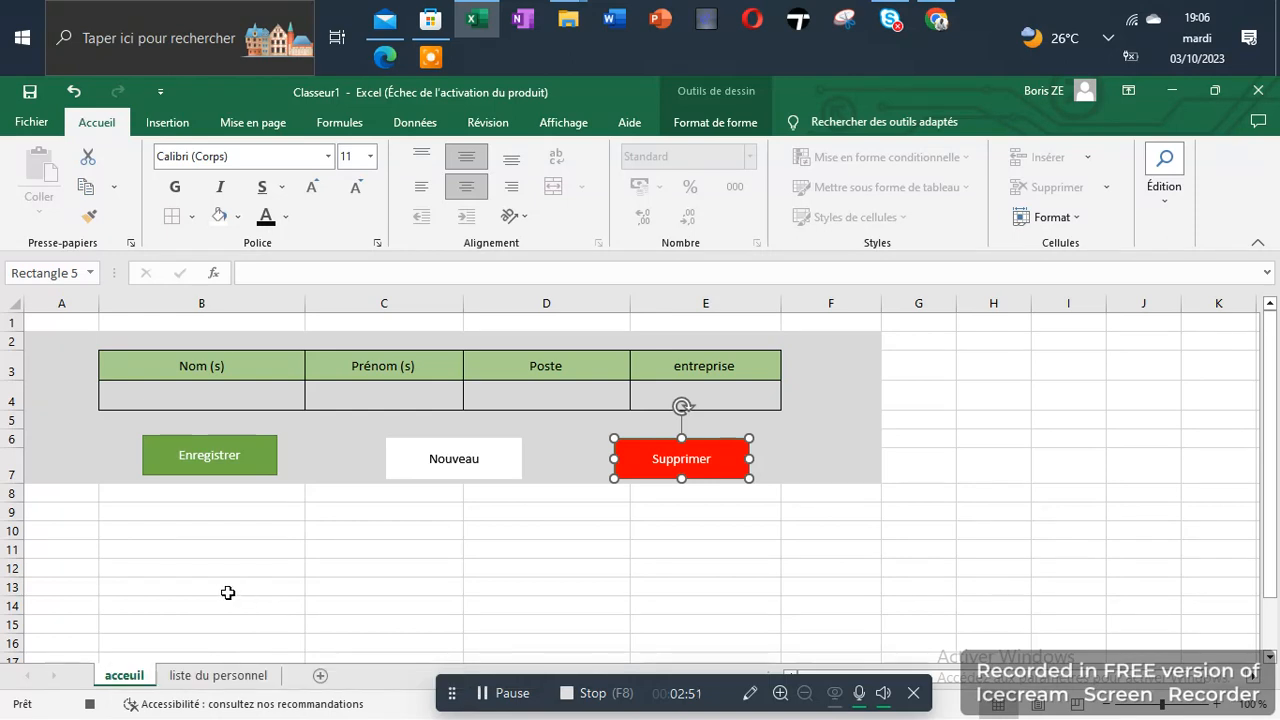
Record deleting the entire row 2 of the liste du personnel sheet and return to the acceuil sheet
left_click(200, 676)
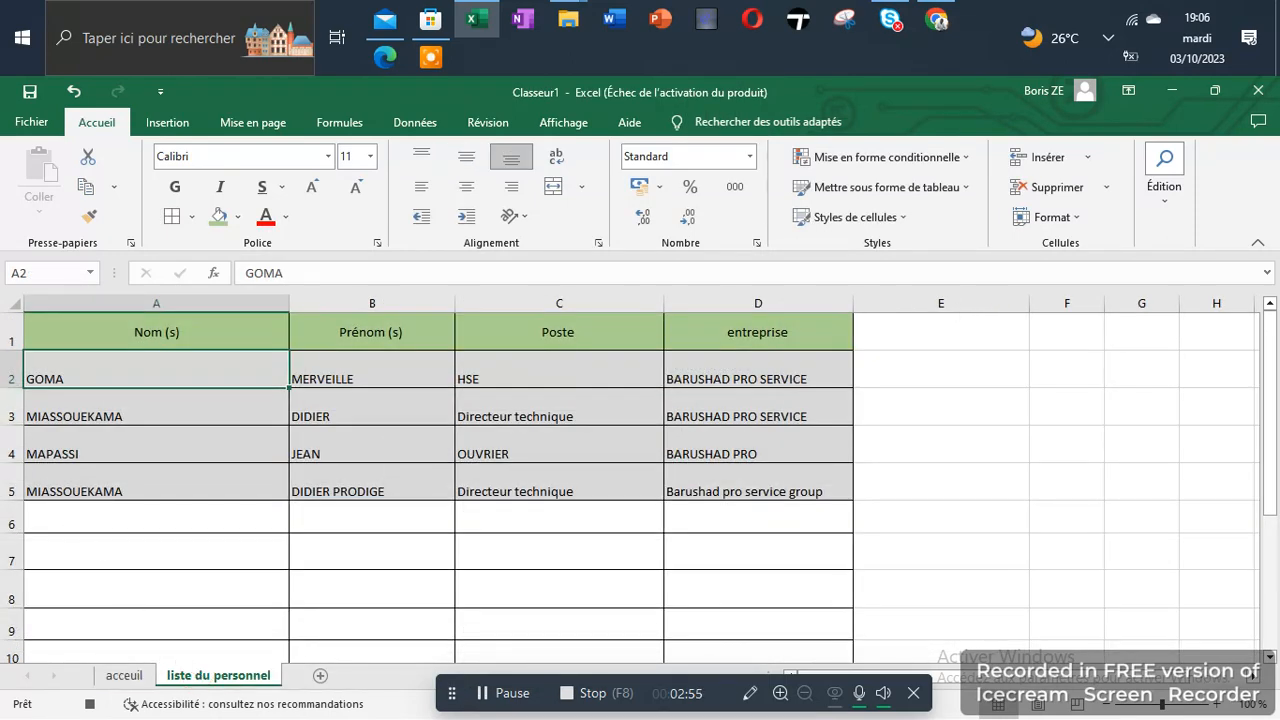
left_click(11, 375)
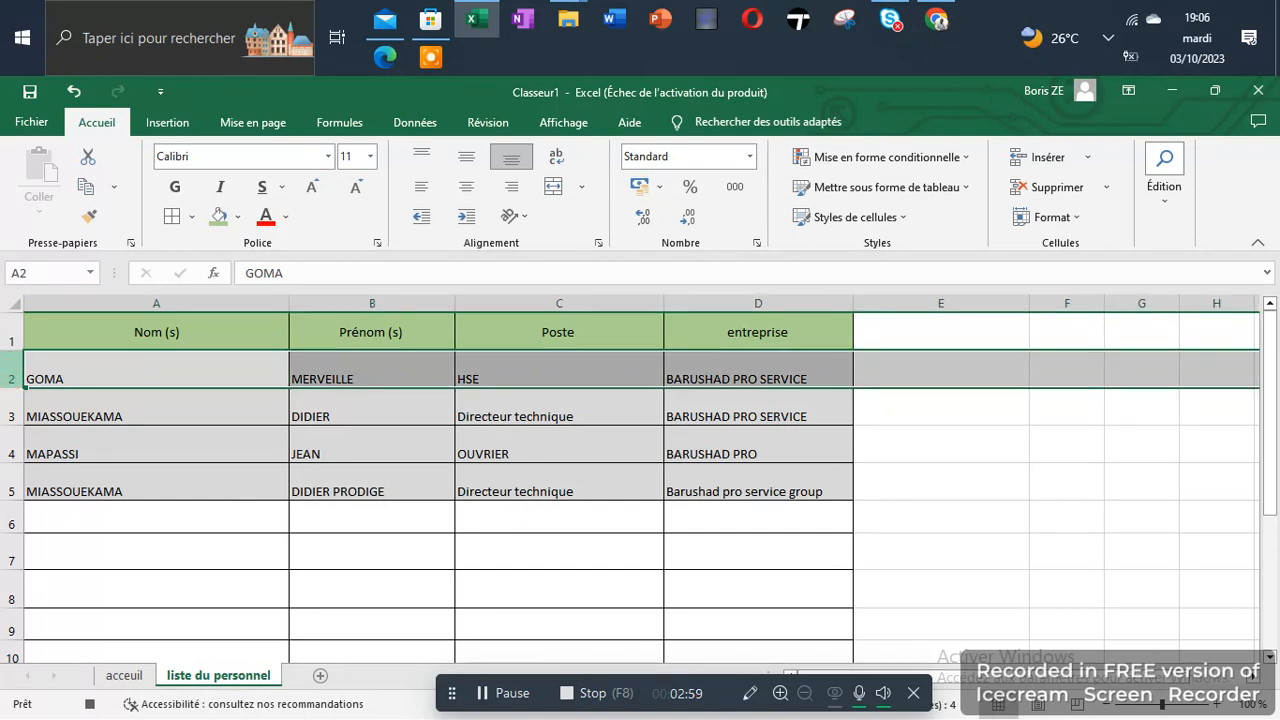
right_click(12, 378)
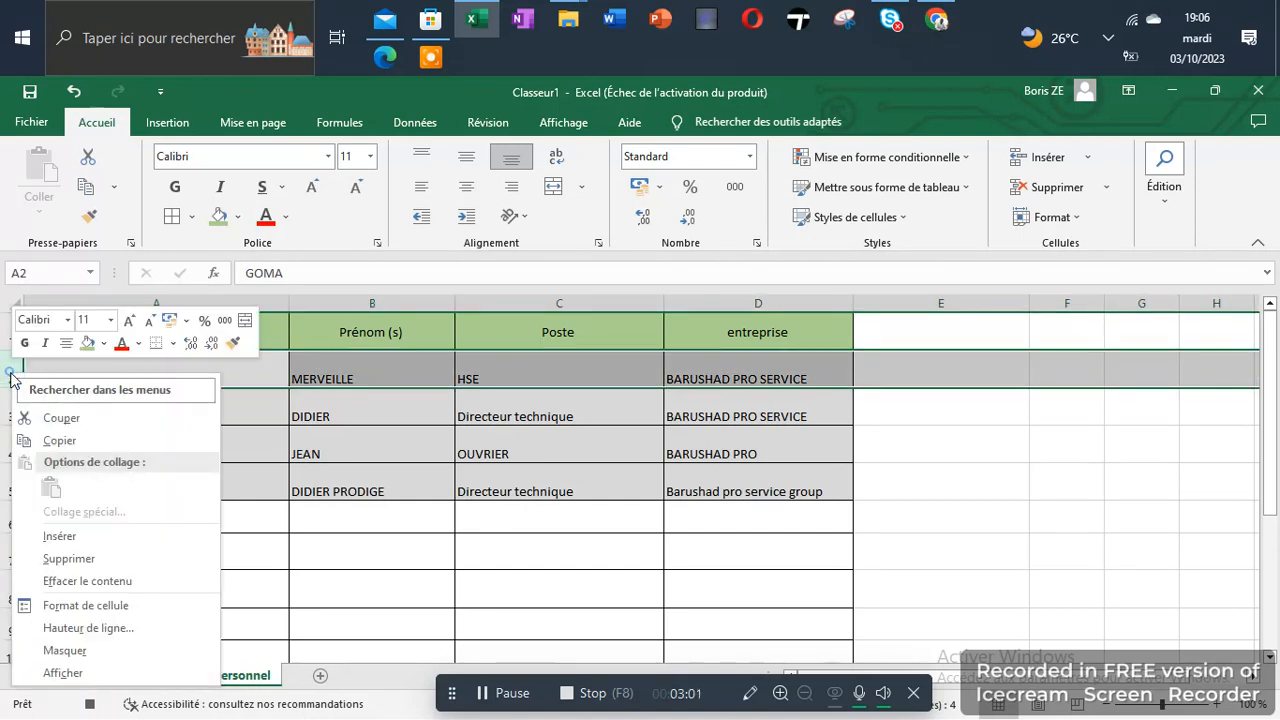
left_click(78, 558)
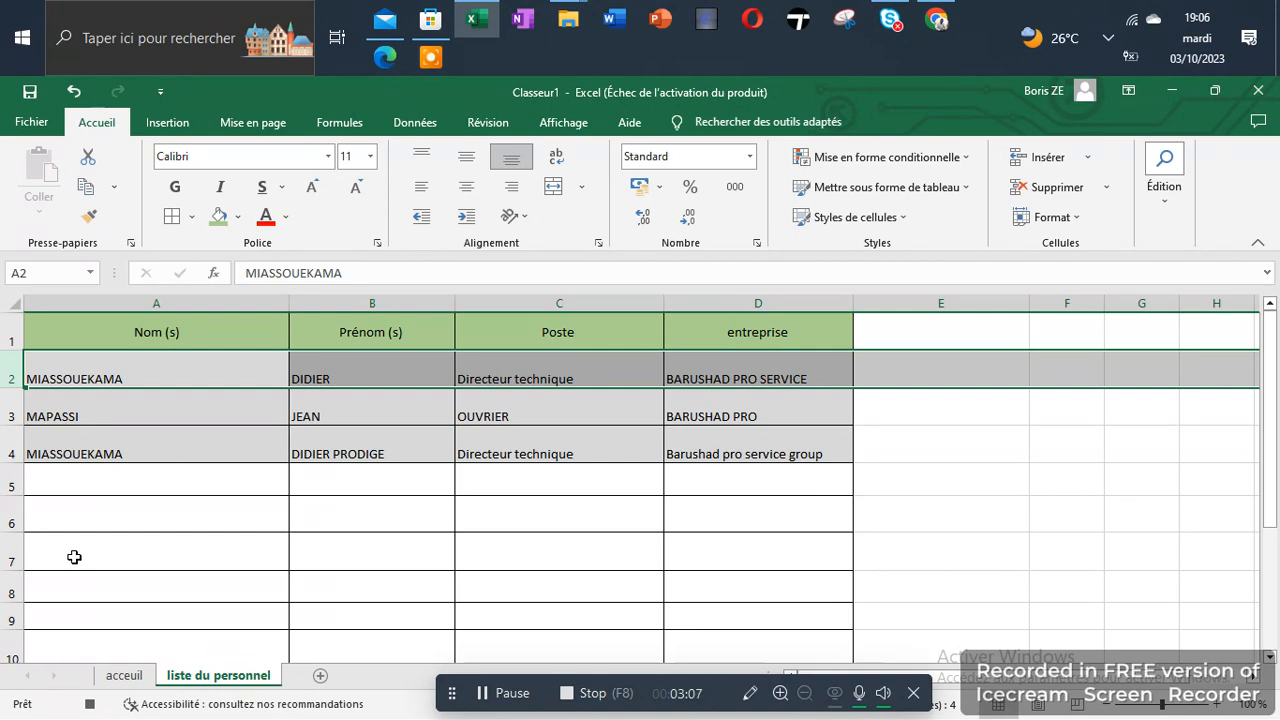
left_click(120, 677)
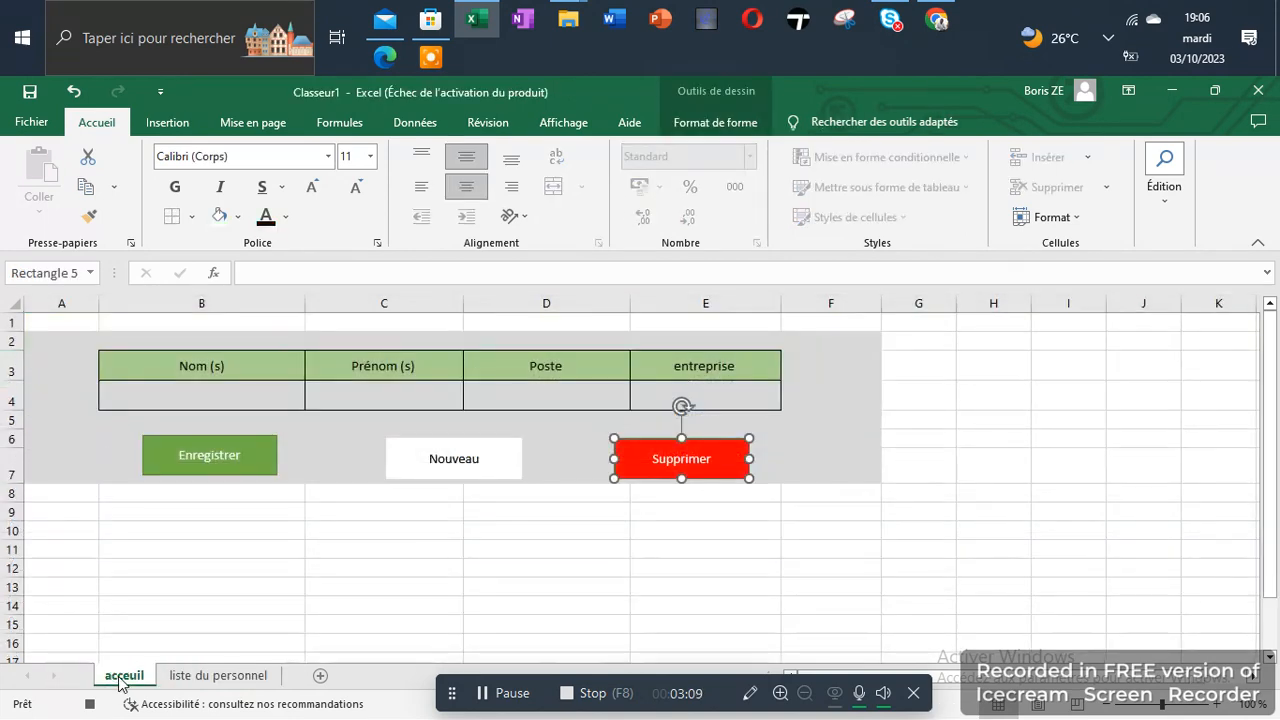
Select cell B12 on the acceuil sheet and stop recording the SUPPRIMER macro
key("Escape")
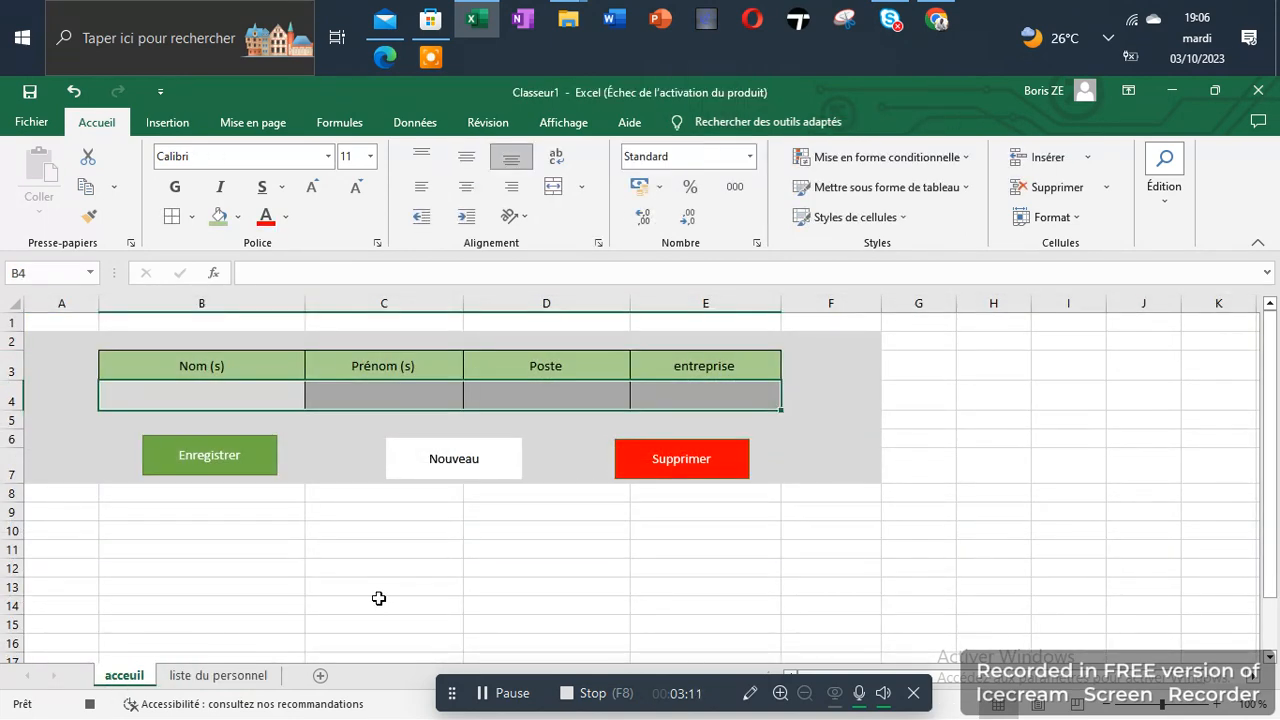
left_click(283, 566)
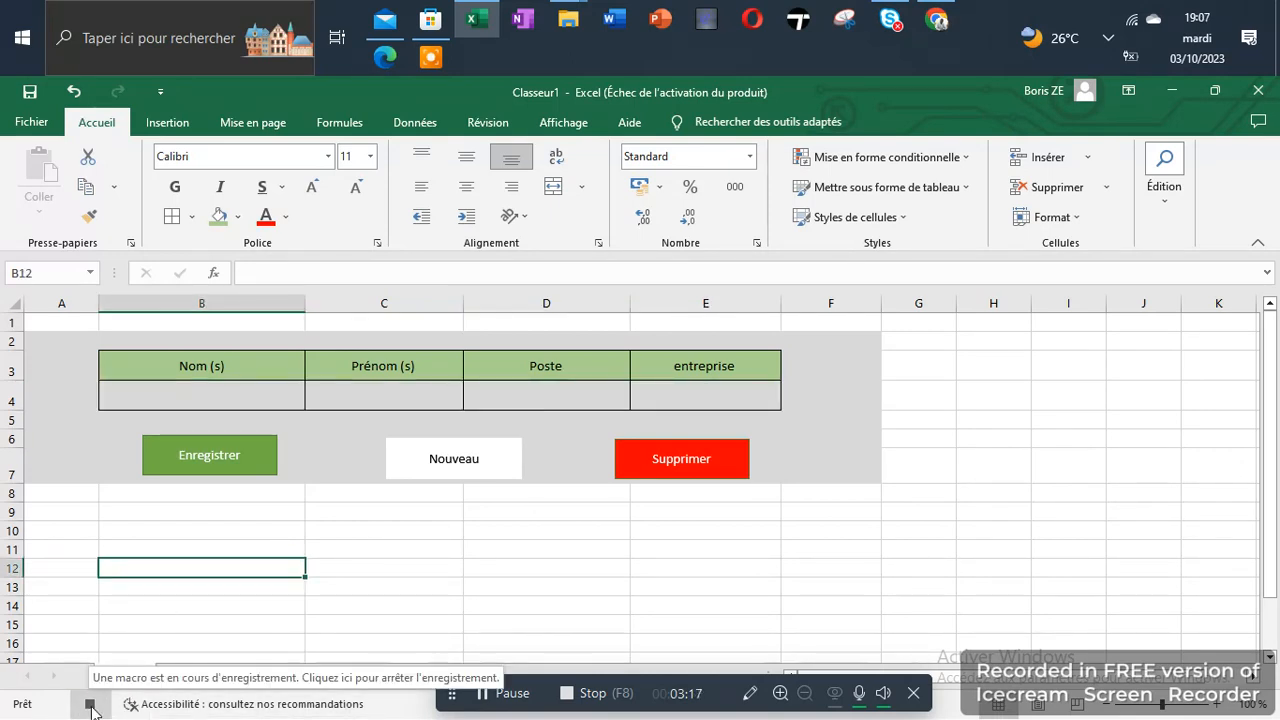
left_click(90, 705)
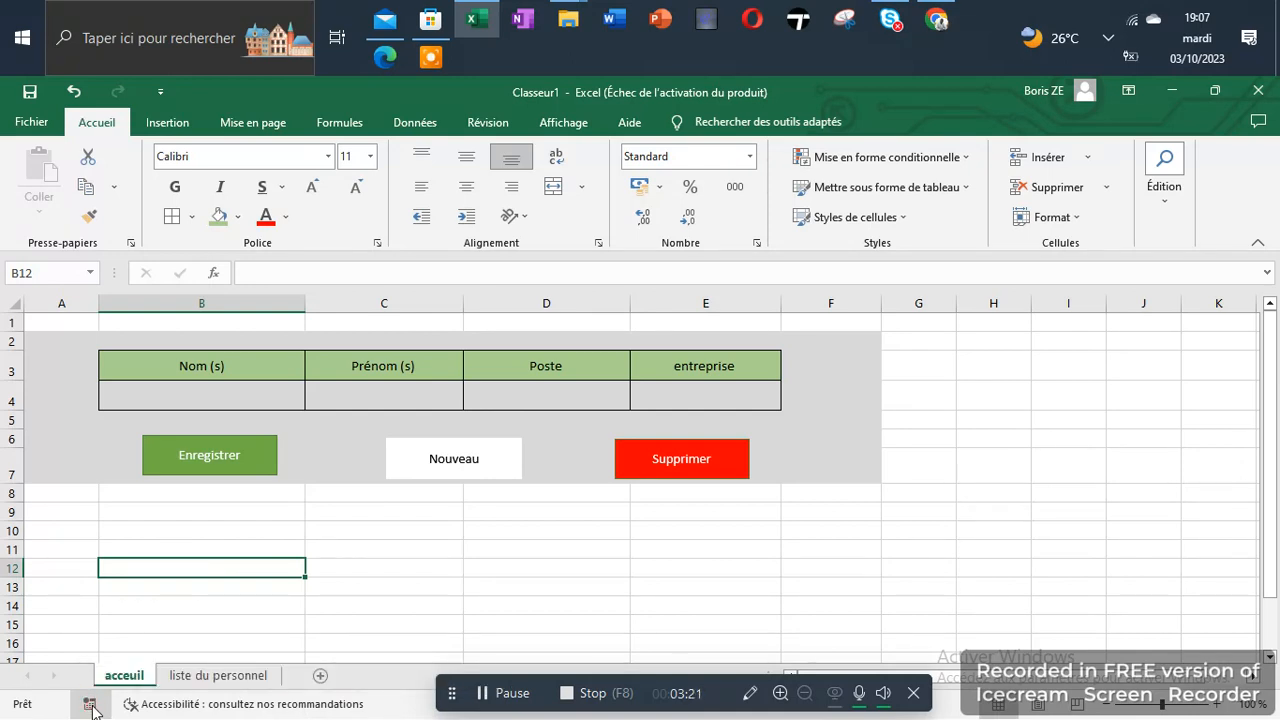
Enter a new employee's last name and first name in the Nom (s) and Prénom (s) fields of the acceuil form
left_click(226, 392)
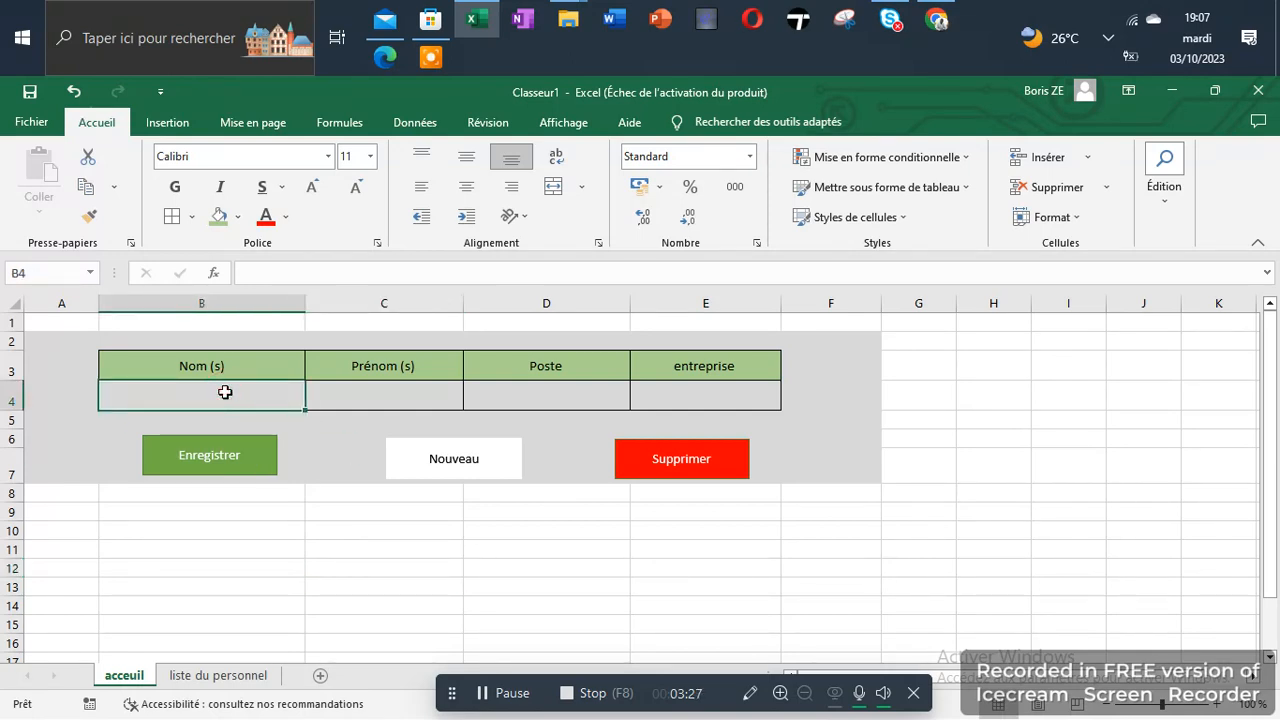
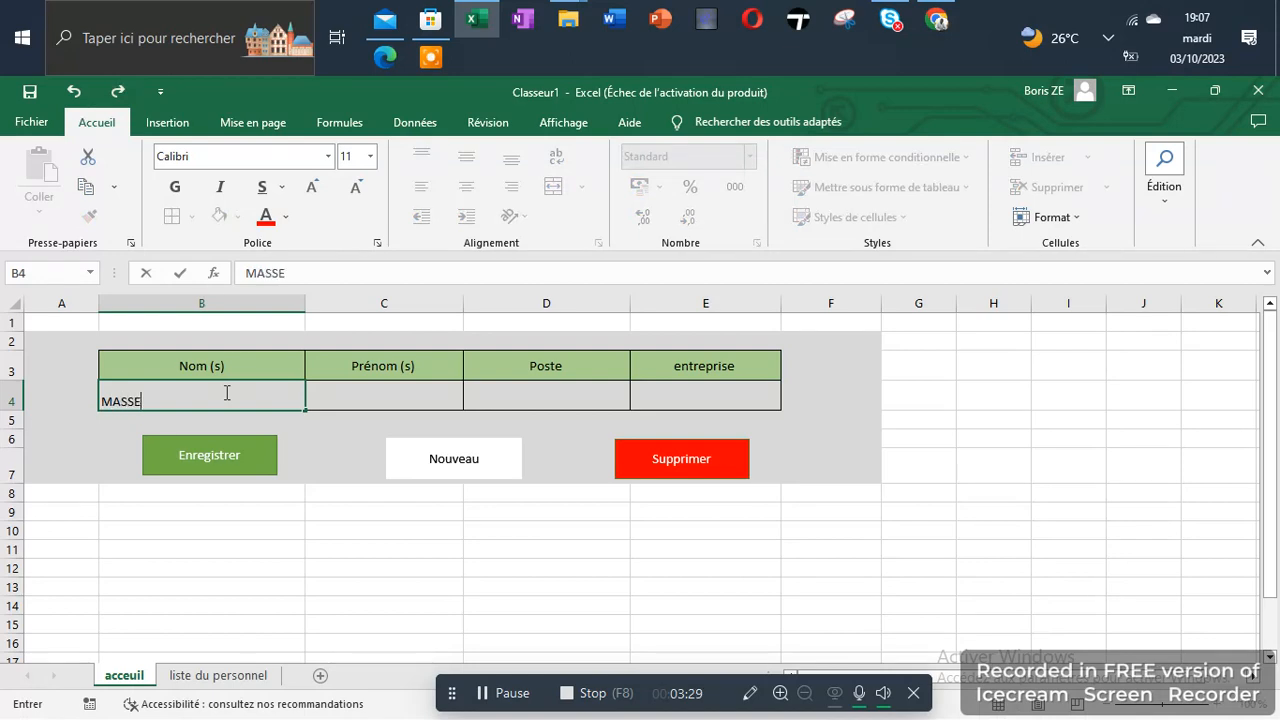
key("Tab")
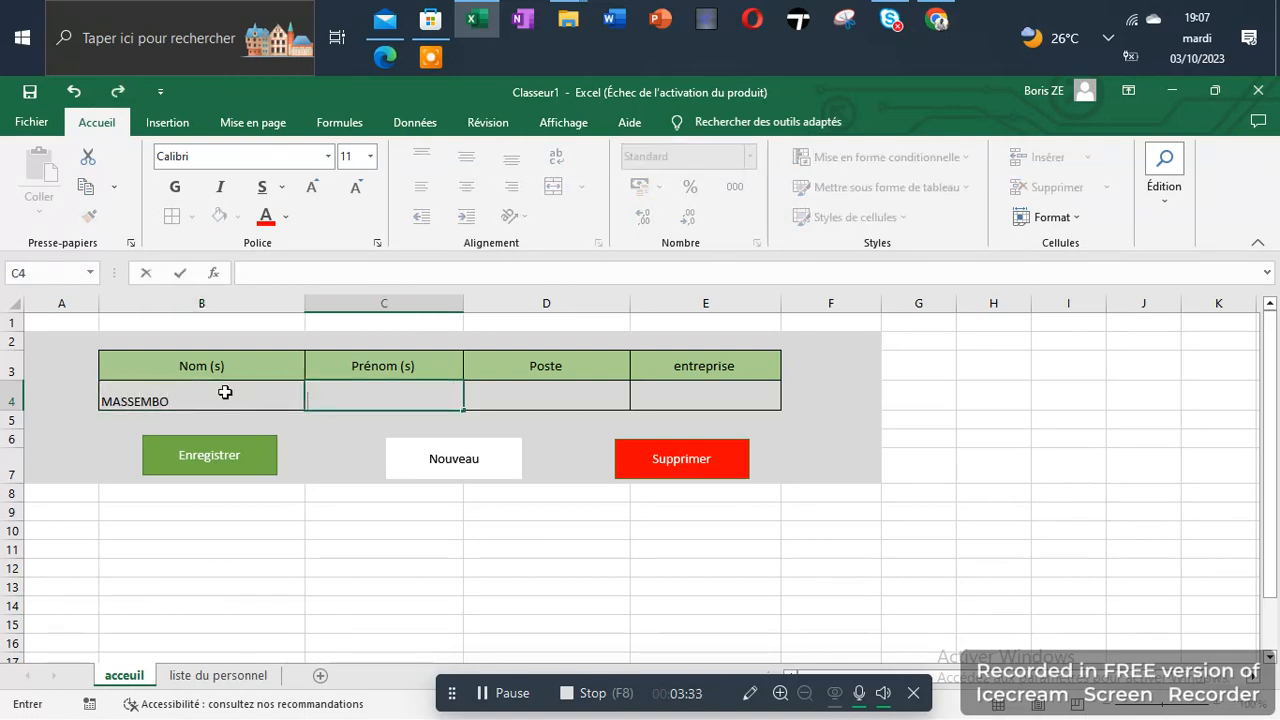
key("Tab")
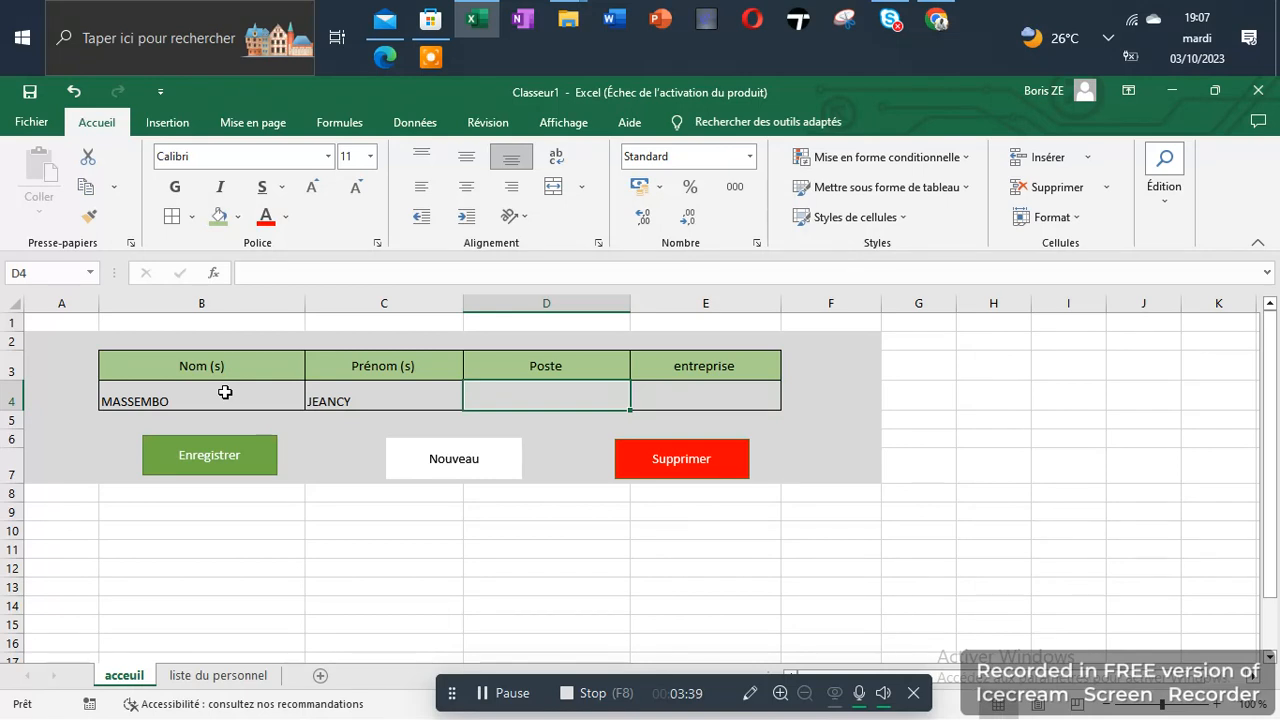
Fill in the new employee's Poste field with "CONTROLEUR W"
type("CON")
key("BackSpace")
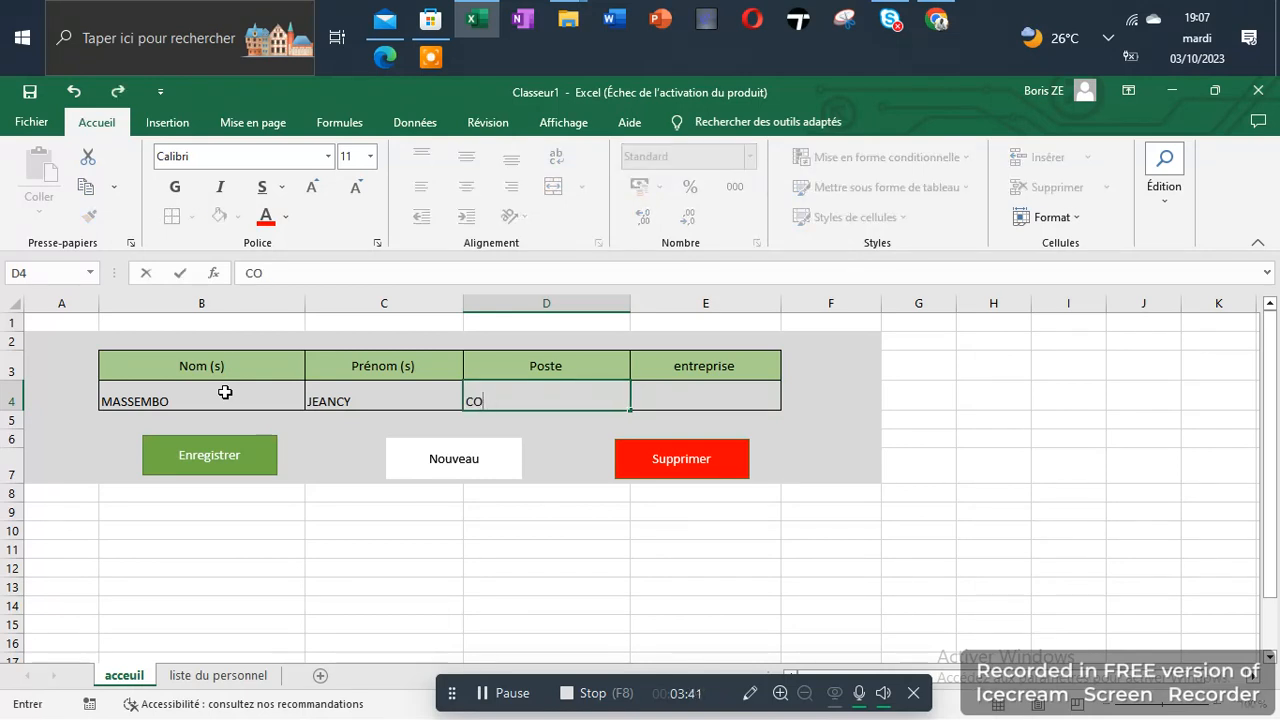
type("NTROLEU")
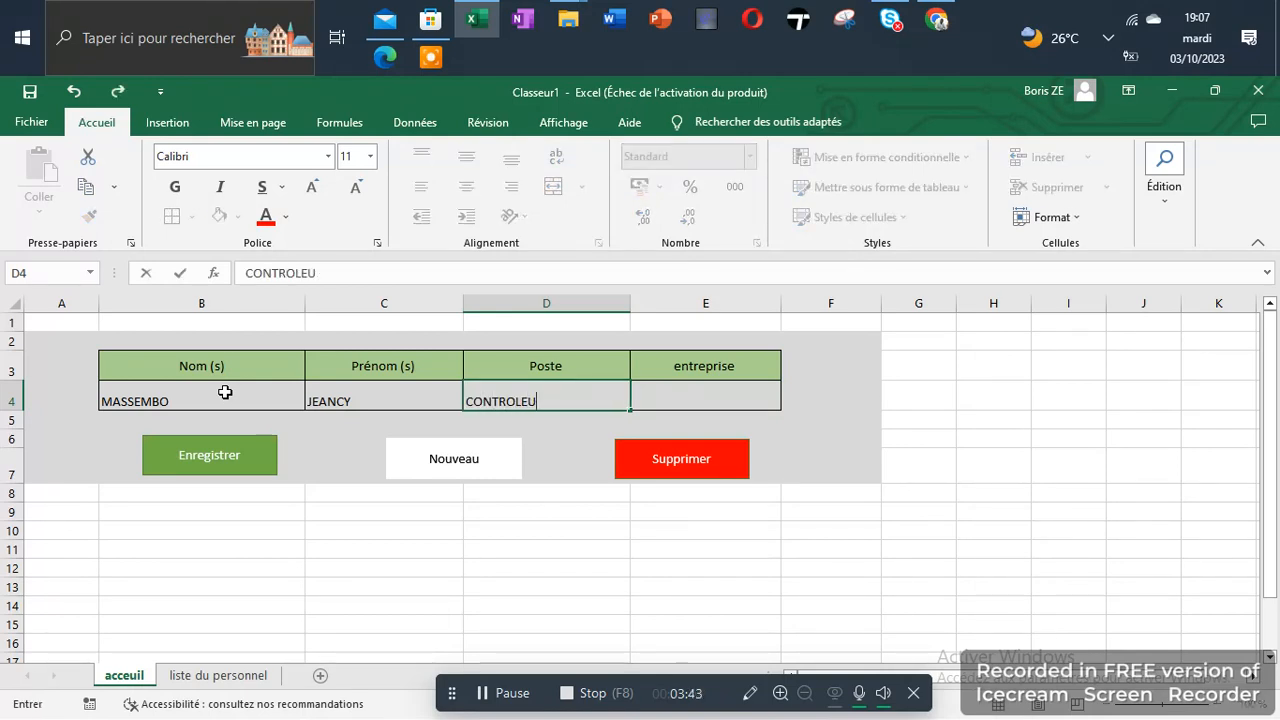
type("R W")
key("Tab")
Fill in the new employee's entreprise field with "BARUSHAD PRO SERVICE"
type("BAR")
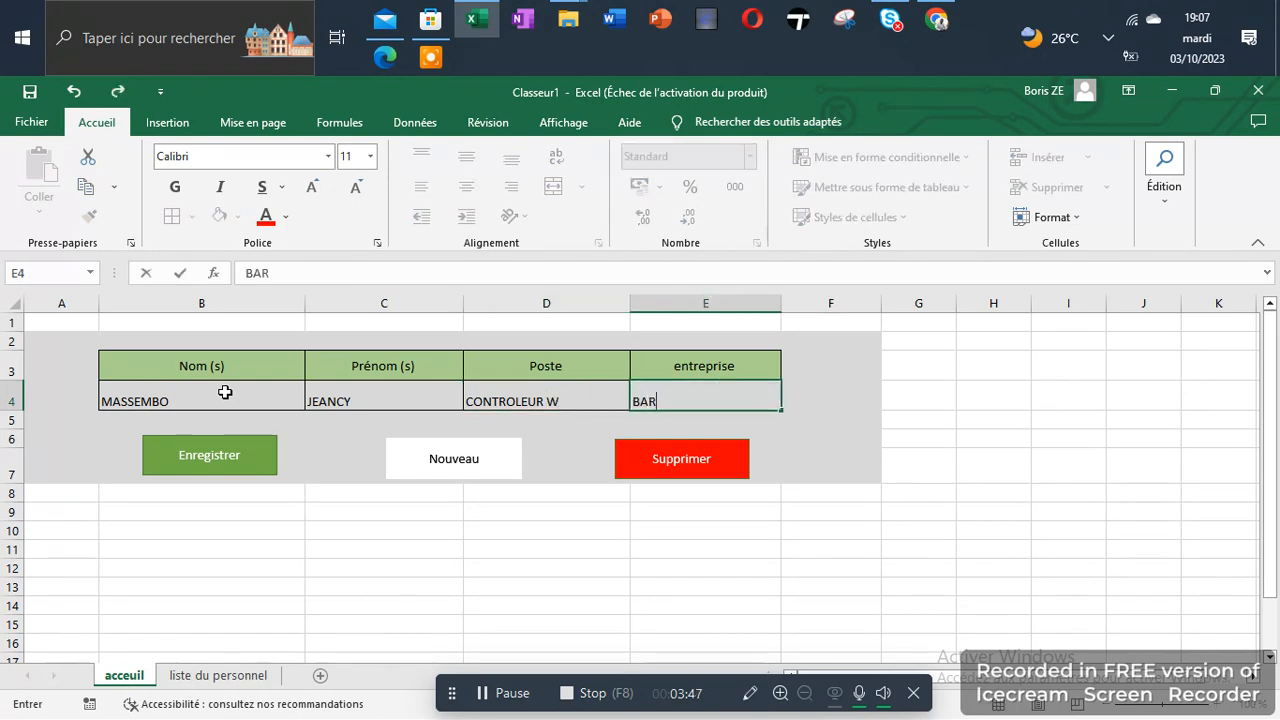
type("USHAD PR")
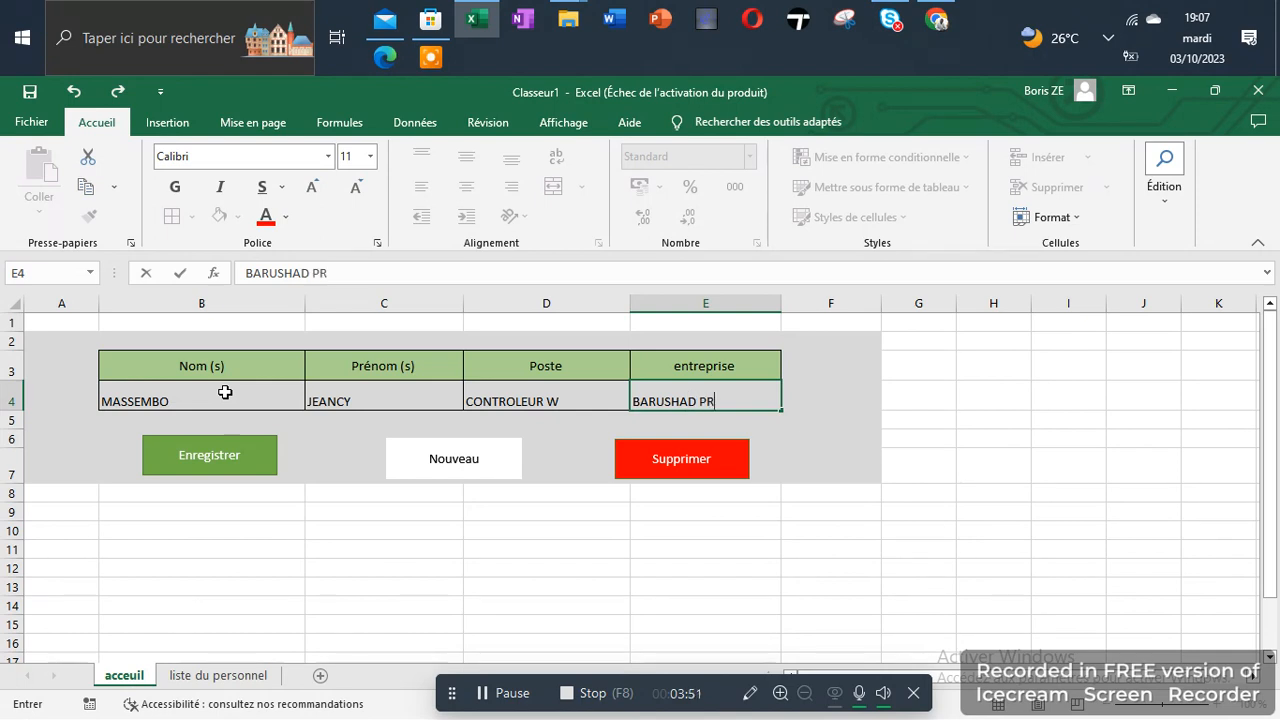
type("O SRRµ")
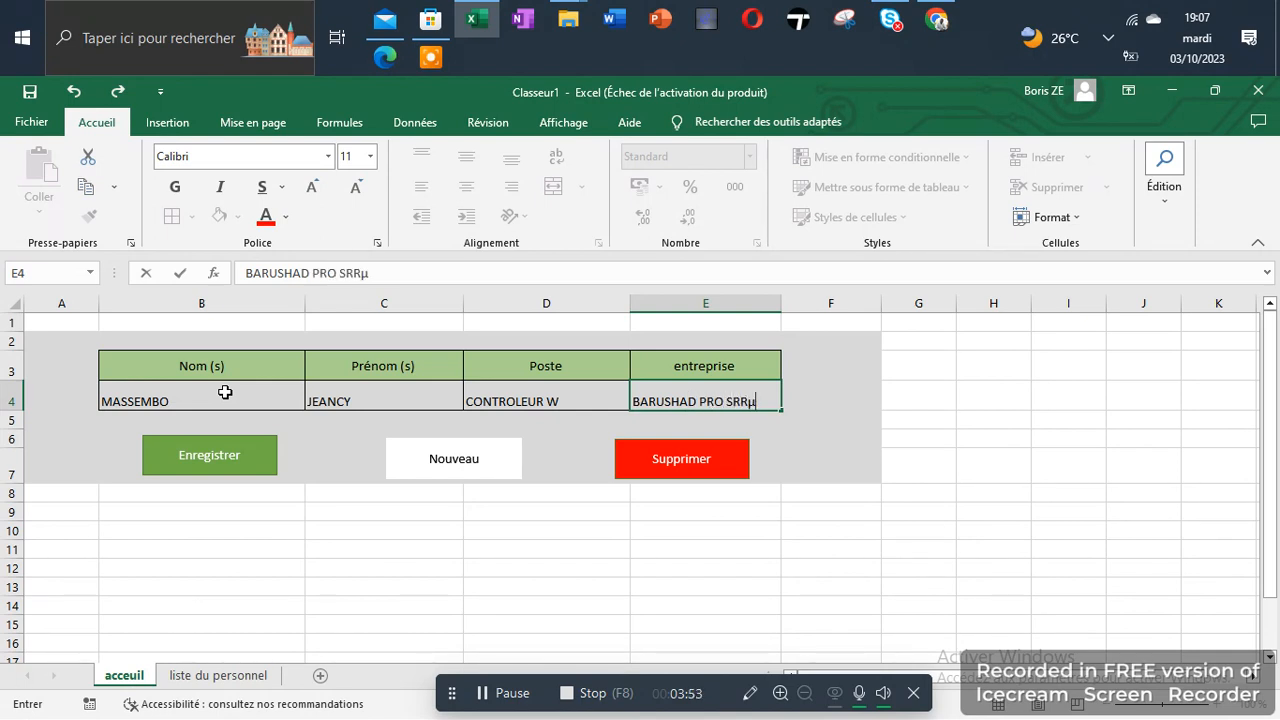
key("BackSpace")
key("BackSpace")
key("BackSpace")
type("ERC")
type("ICE")
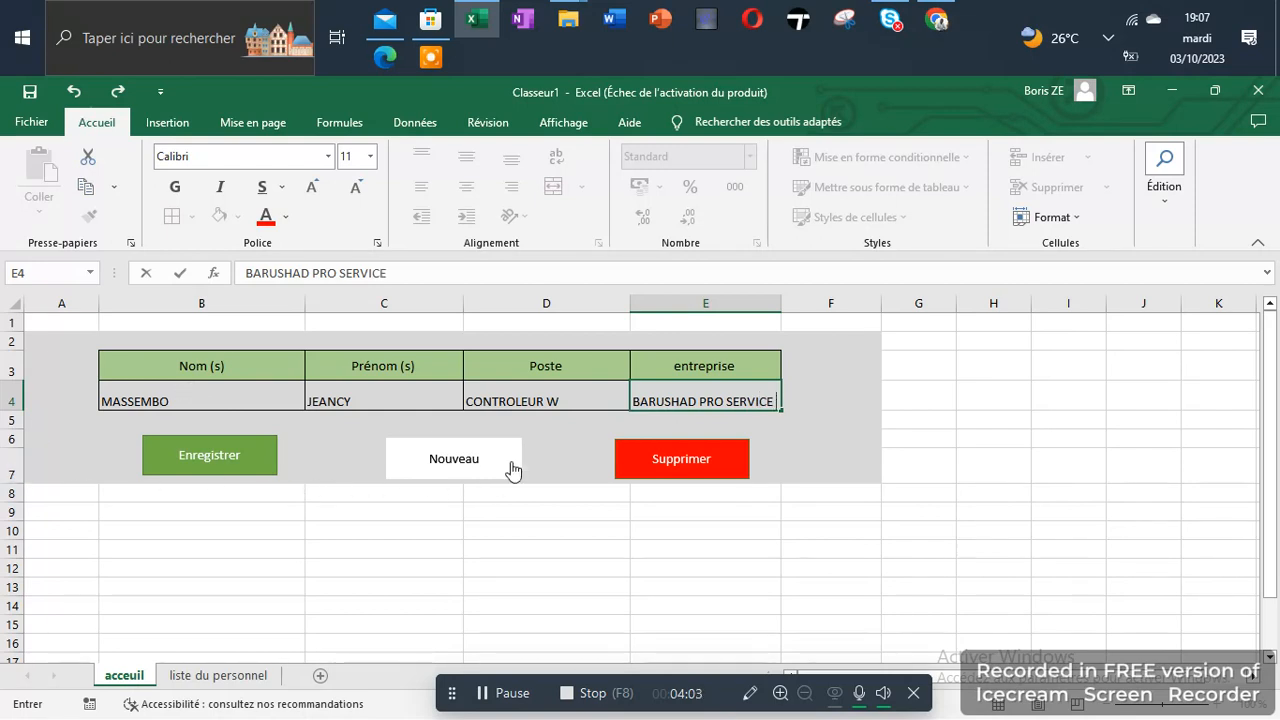
Save the new employee's record with the Enregistrer macro and check it on the liste du personnel sheet
left_click(255, 452)
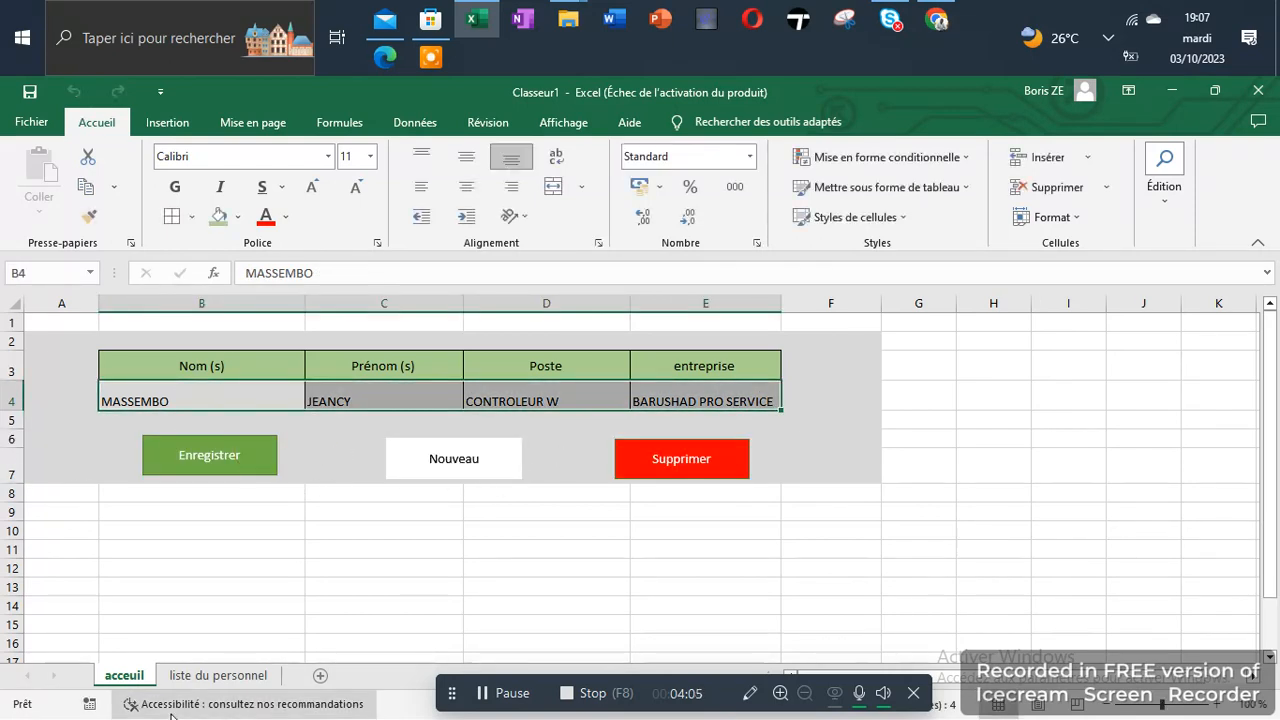
left_click(212, 676)
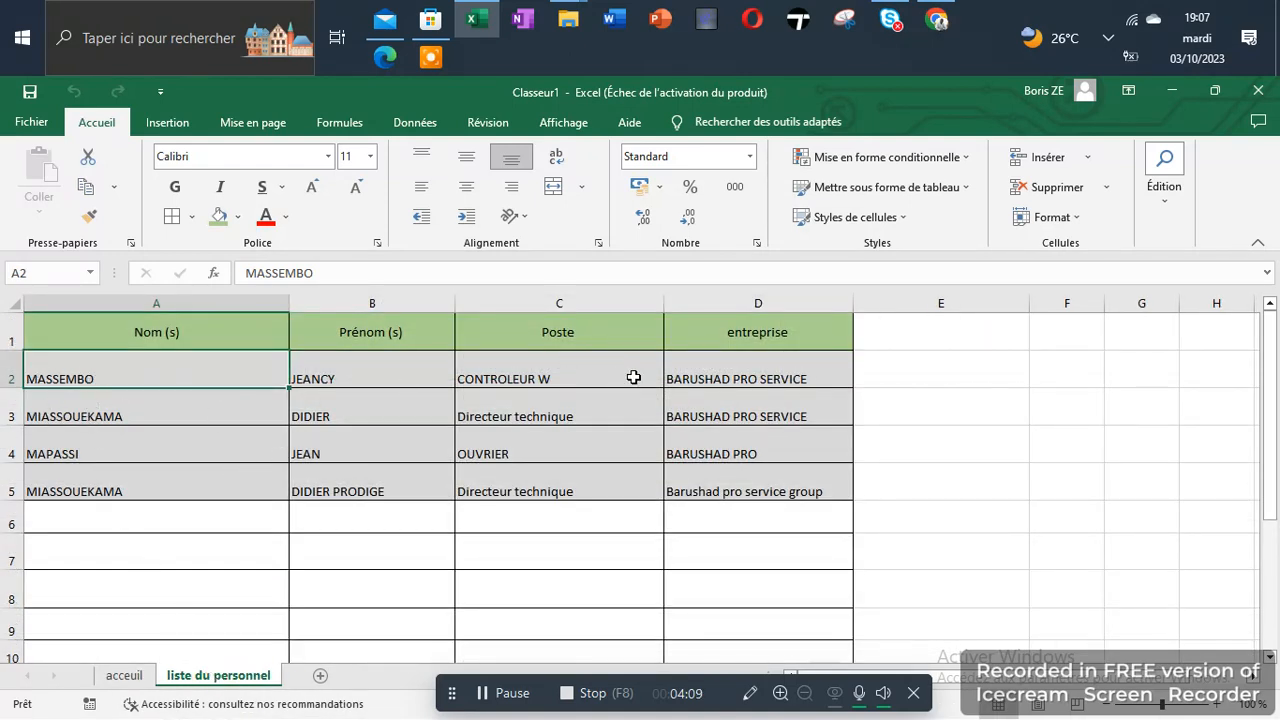
left_click(124, 675)
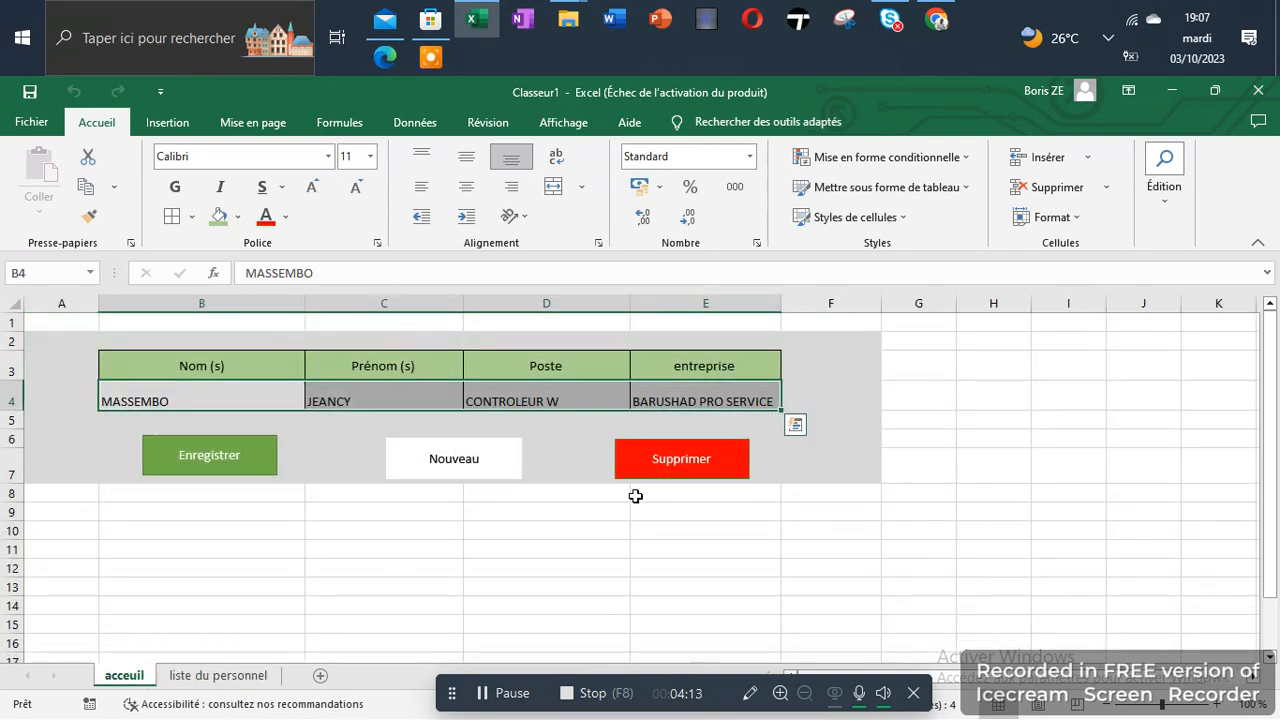
Delete the newly saved record from the staff list with the Supprimer macro and clear the acceuil entry row with the Nouveau macro
left_click(695, 468)
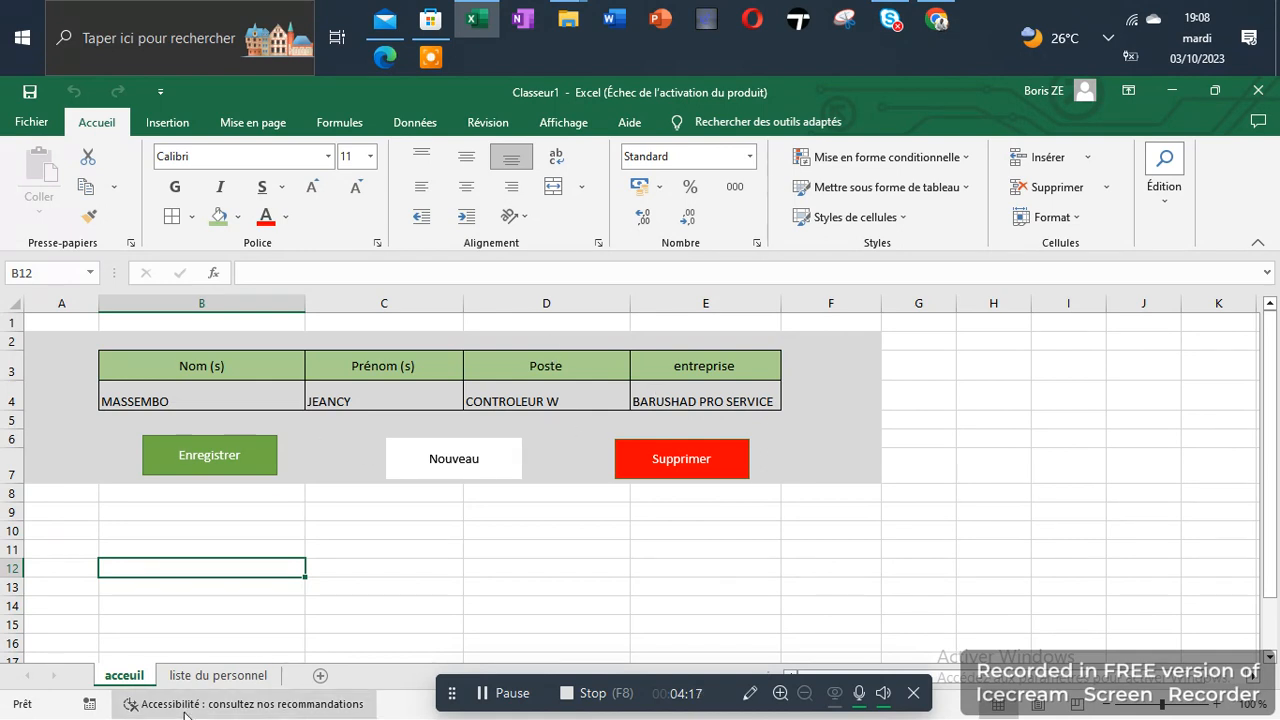
left_click(216, 675)
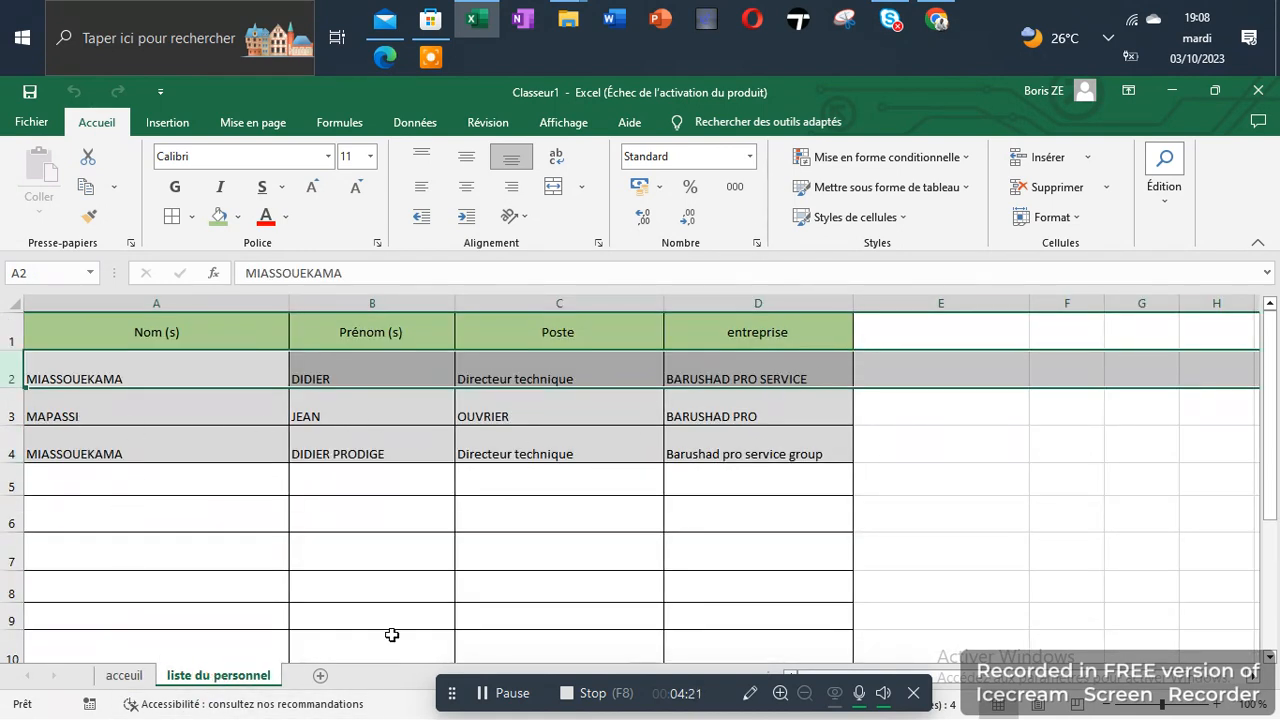
left_click(124, 660)
left_click(124, 675)
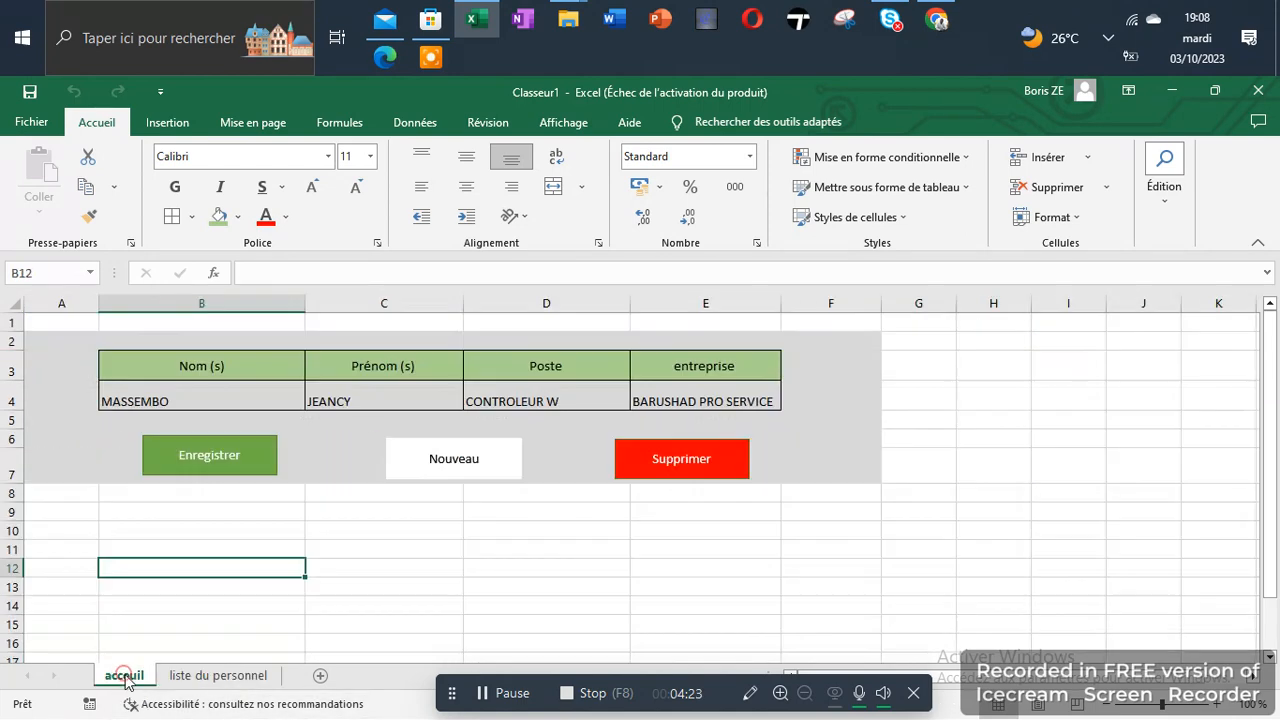
left_click(474, 463)
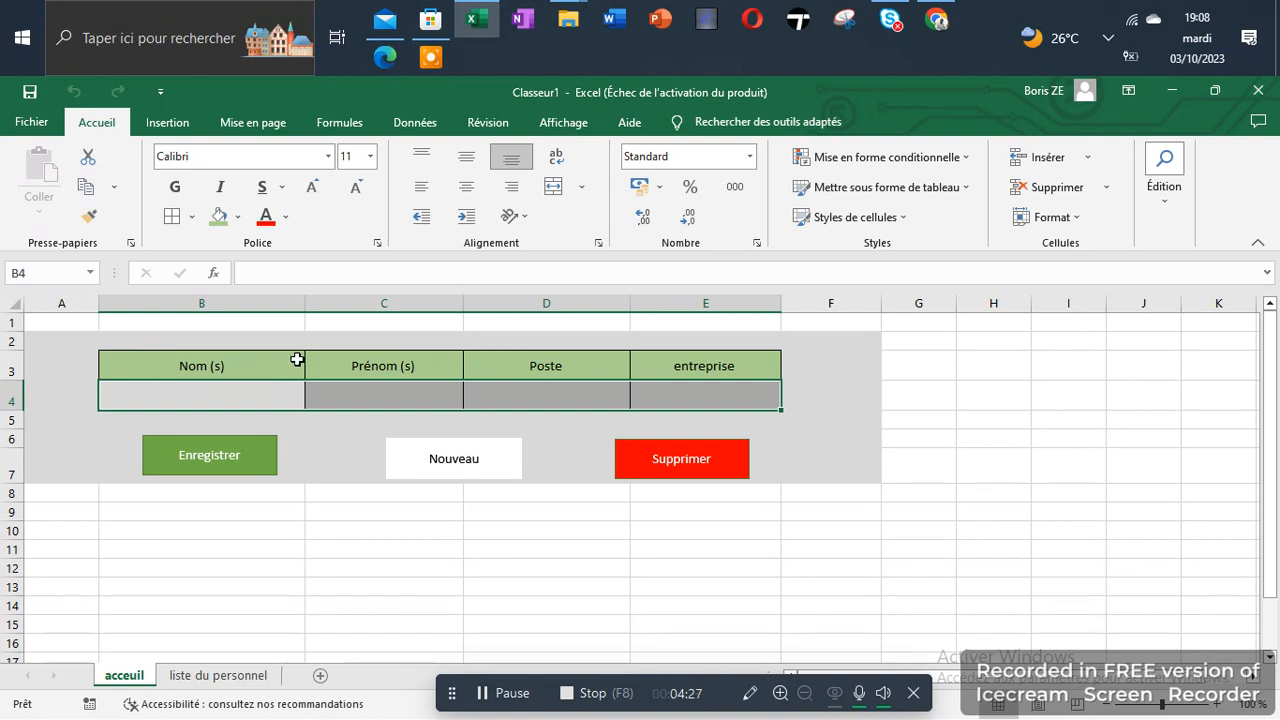
Delete the three remaining staff records one at a time with the Supprimer macro, checking the liste du personnel sheet after each deletion
left_click(660, 462)
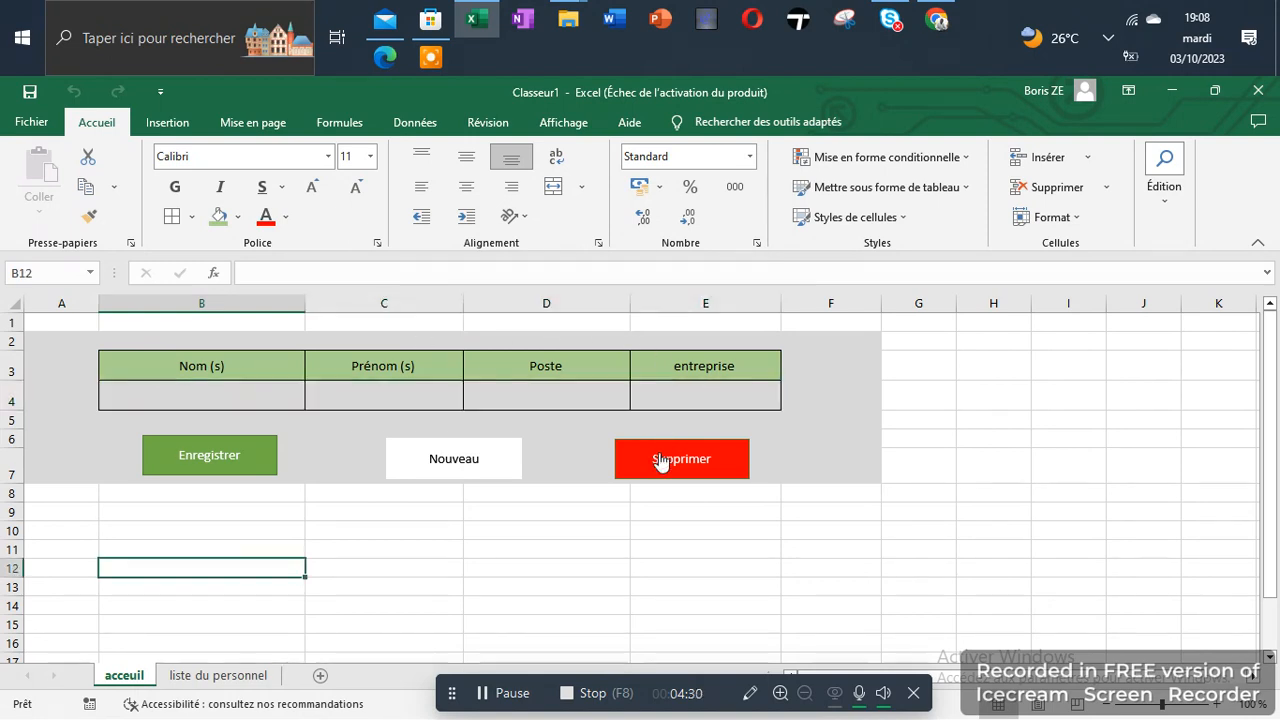
left_click(220, 676)
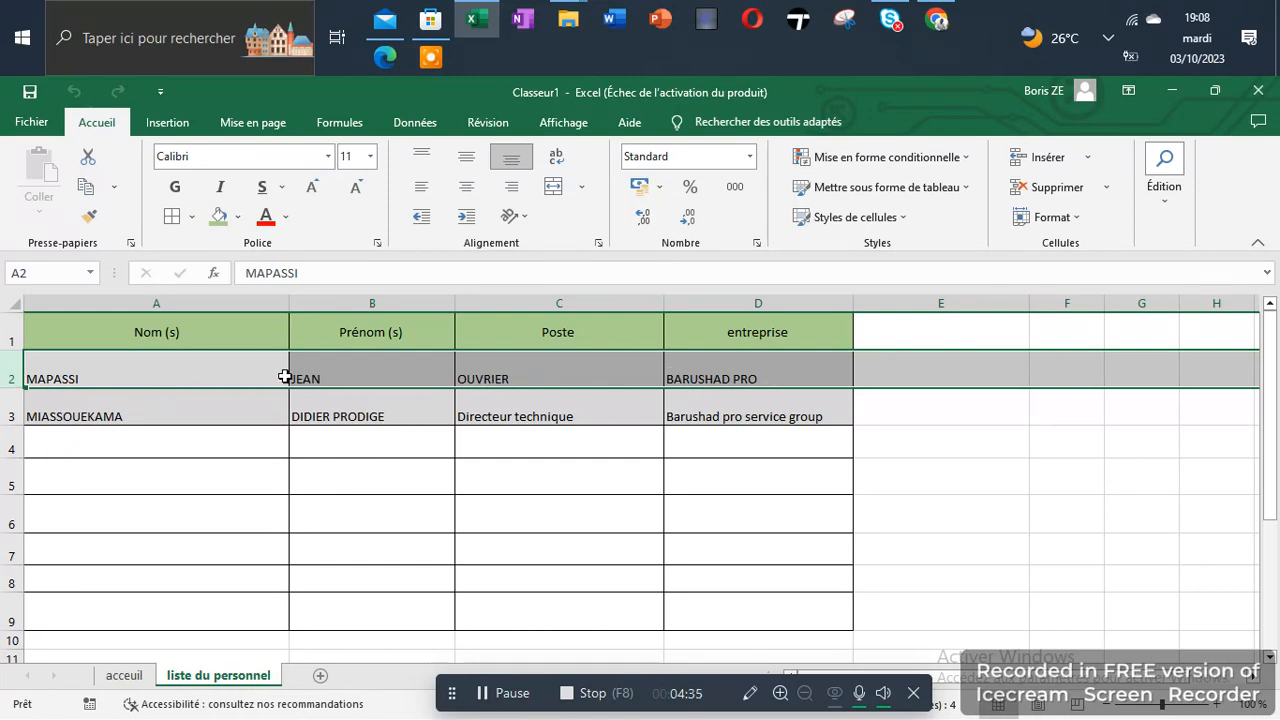
left_click(118, 677)
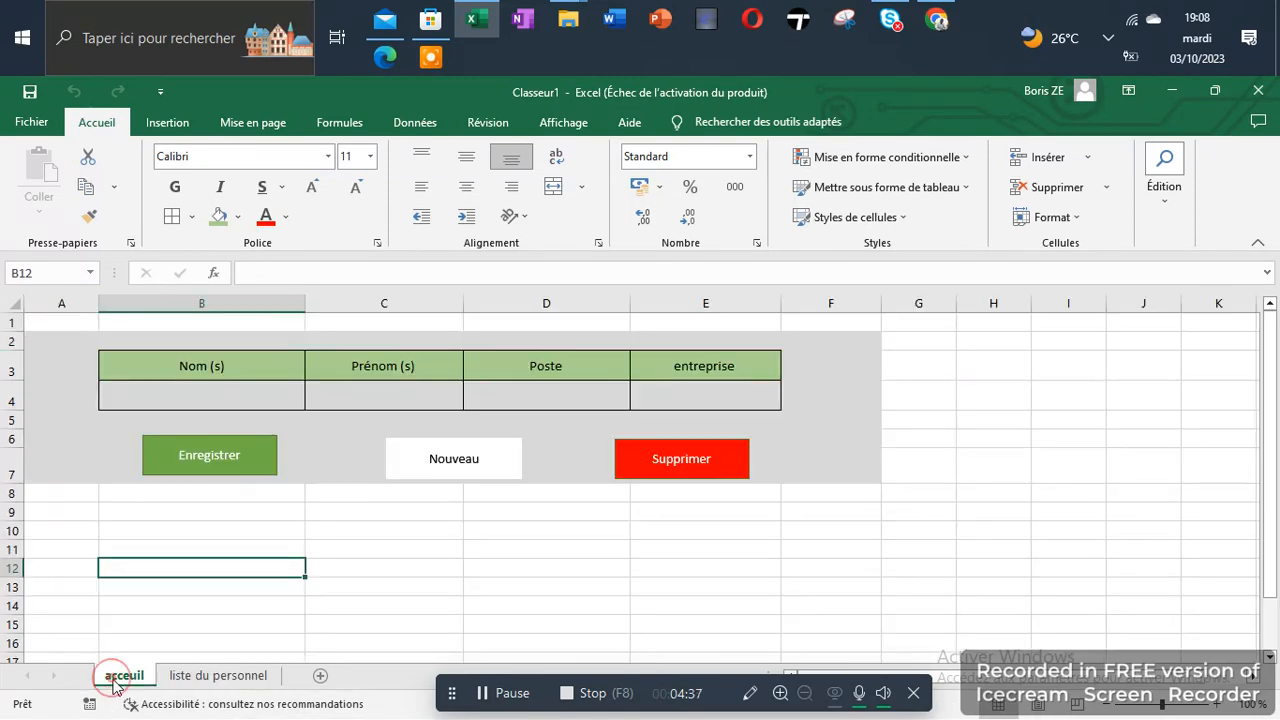
left_click(685, 452)
left_click(210, 677)
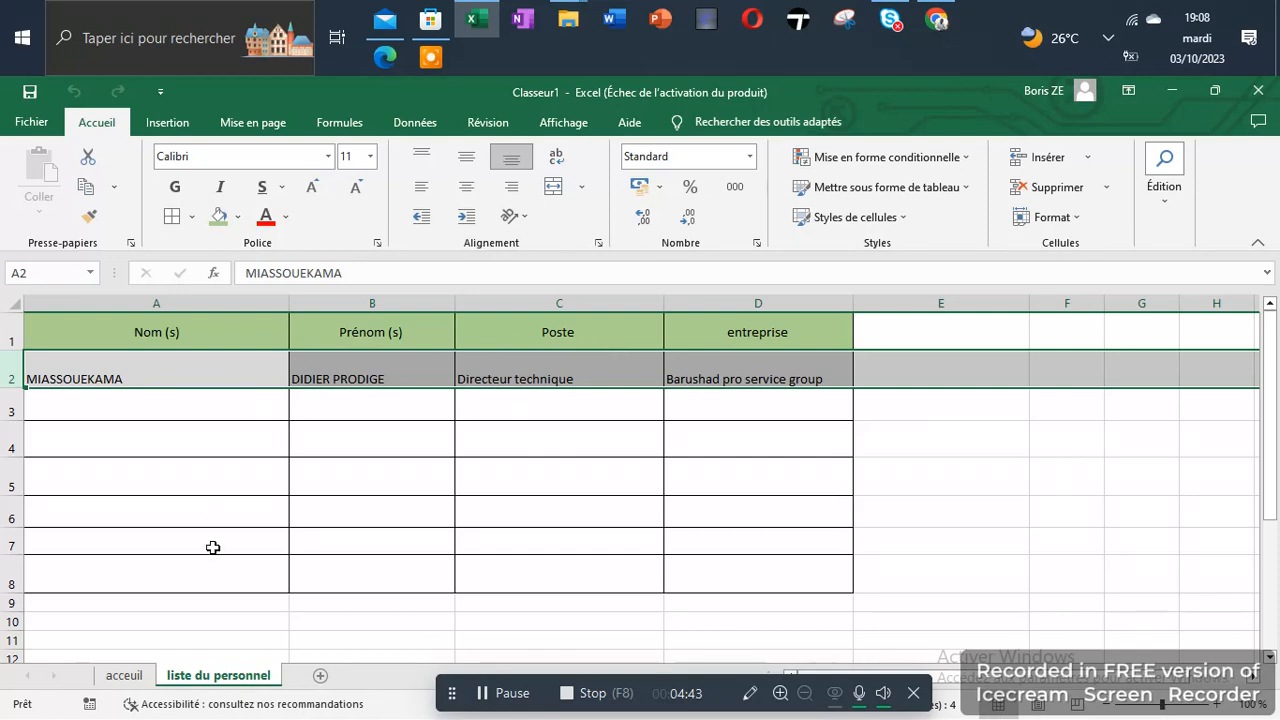
left_click(124, 676)
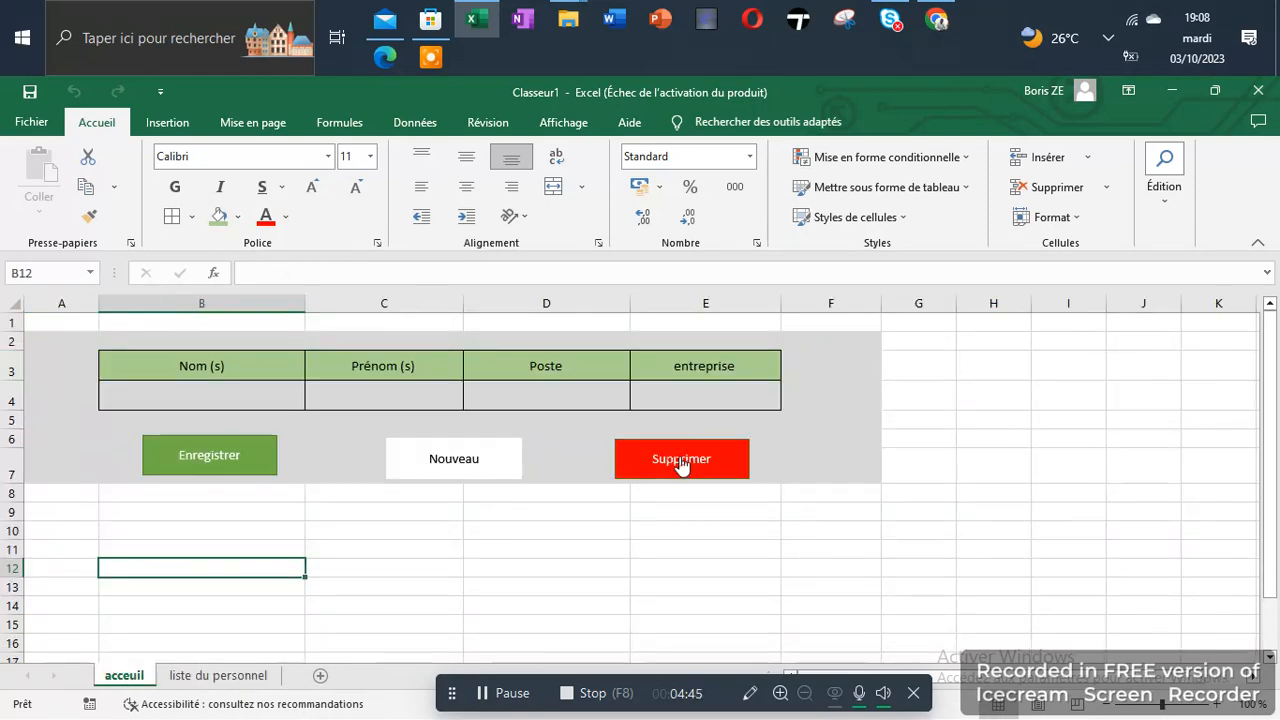
left_click(203, 680)
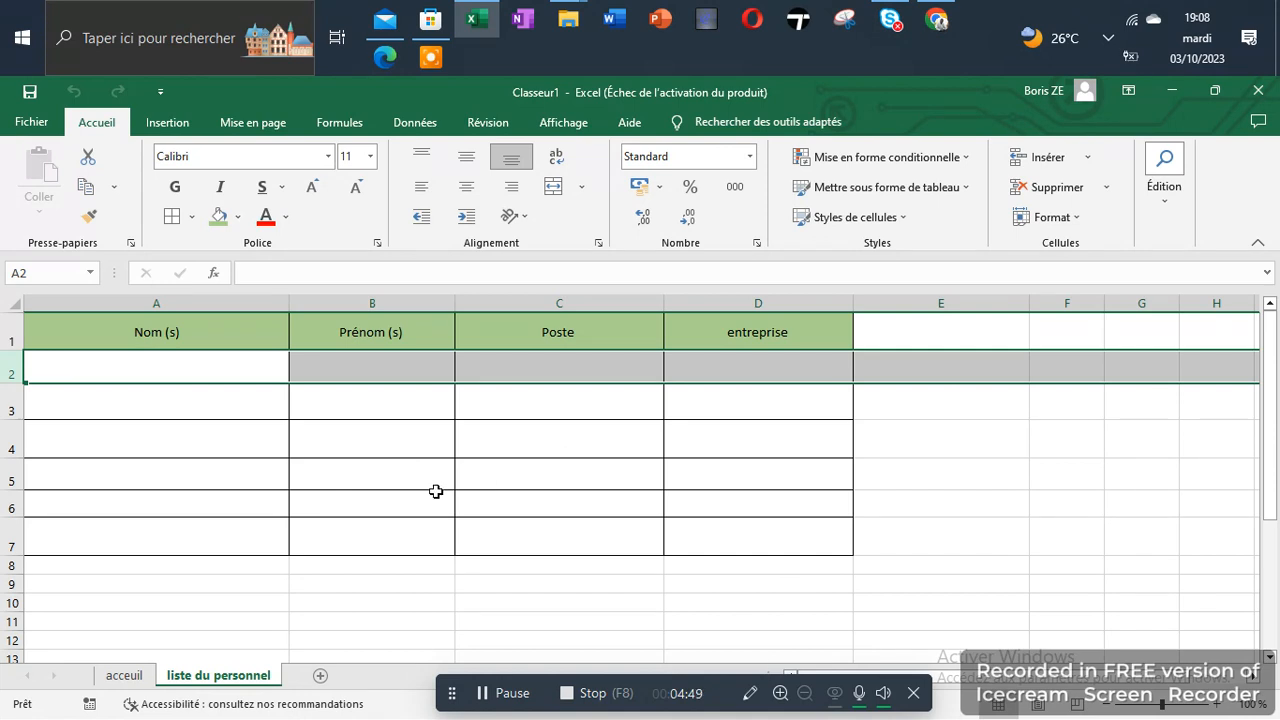
left_click(135, 678)
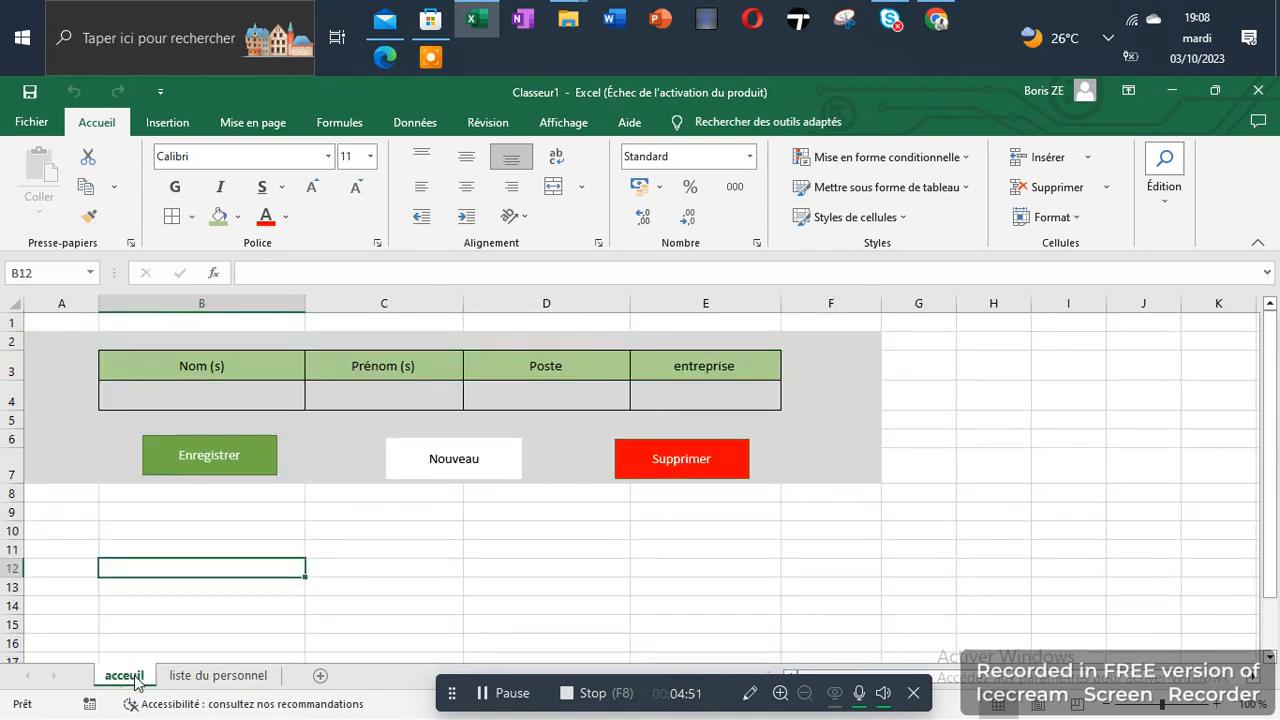